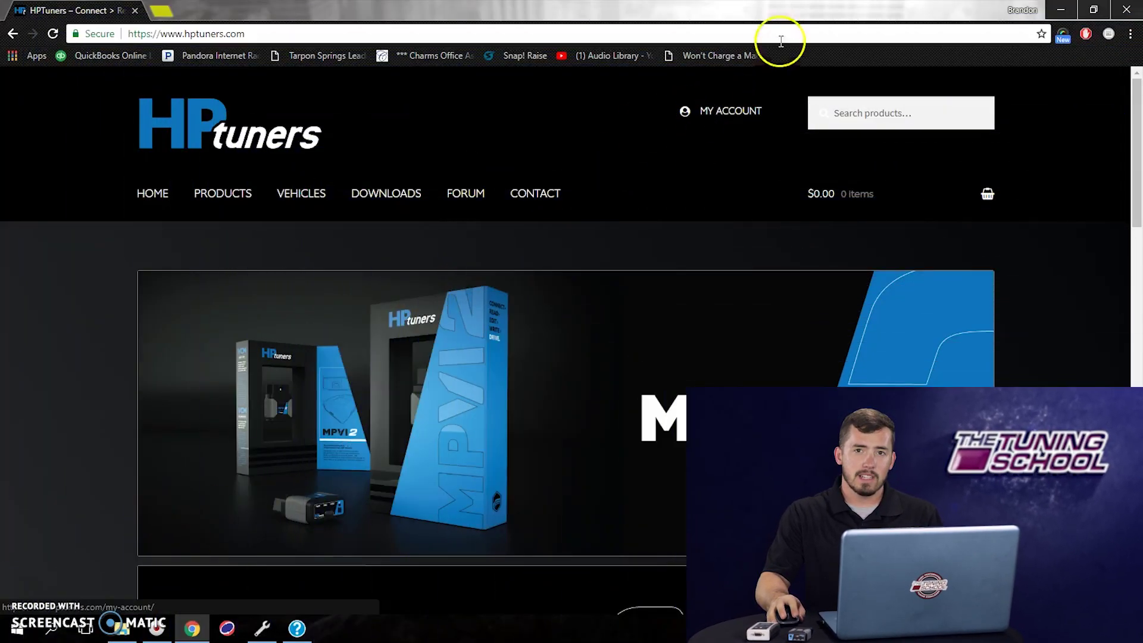
- Go to the My Account login page from the HP Tuners site header
{"action": "left_click", "coordinate": [690, 118]}
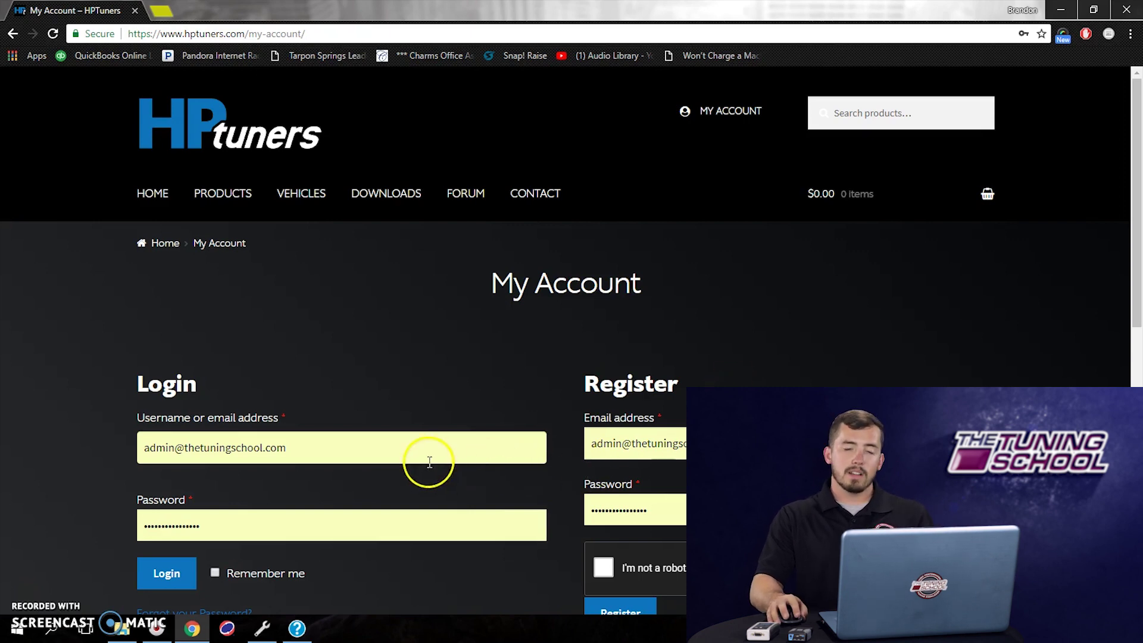
- Replace the autofilled credentials with the account e-mail and password, then log in
{"action": "left_click", "coordinate": [330, 440]}
{"action": "key", "text": "BackSpace"}
{"action": "key", "text": "BackSpace"}
{"action": "key", "text": "BackSpace"}
{"action": "key", "text": "BackSpace"}
{"action": "key", "text": "BackSpace"}
{"action": "key", "text": "BackSpace"}
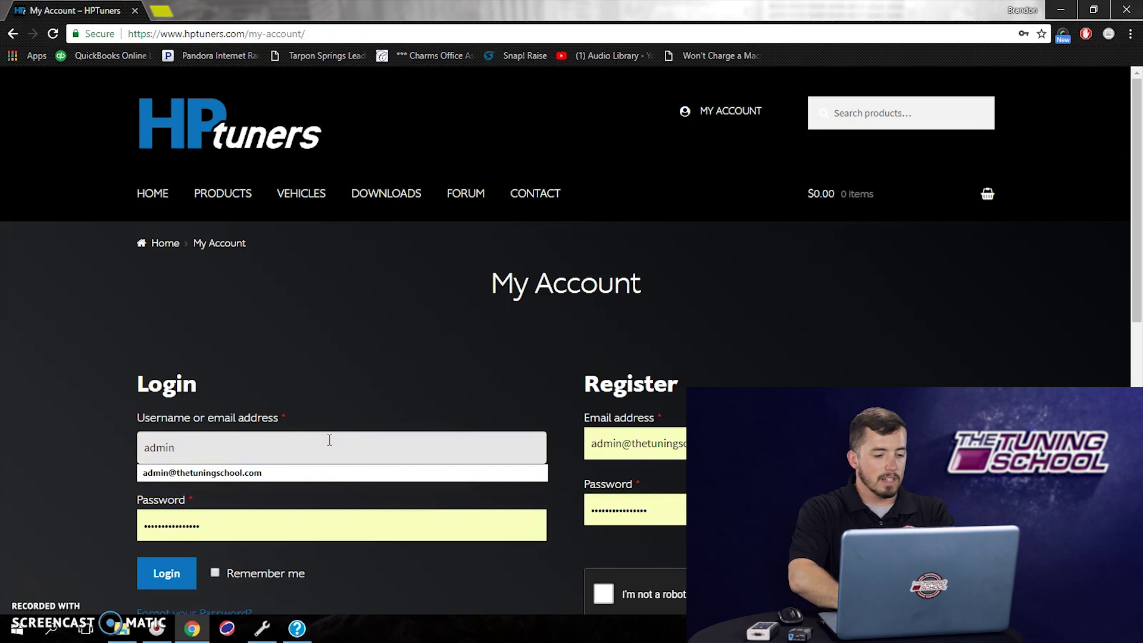
{"action": "key", "text": "BackSpace"}
{"action": "key", "text": "BackSpace"}
{"action": "key", "text": "BackSpace"}
{"action": "key", "text": "BackSpace"}
{"action": "key", "text": "BackSpace"}
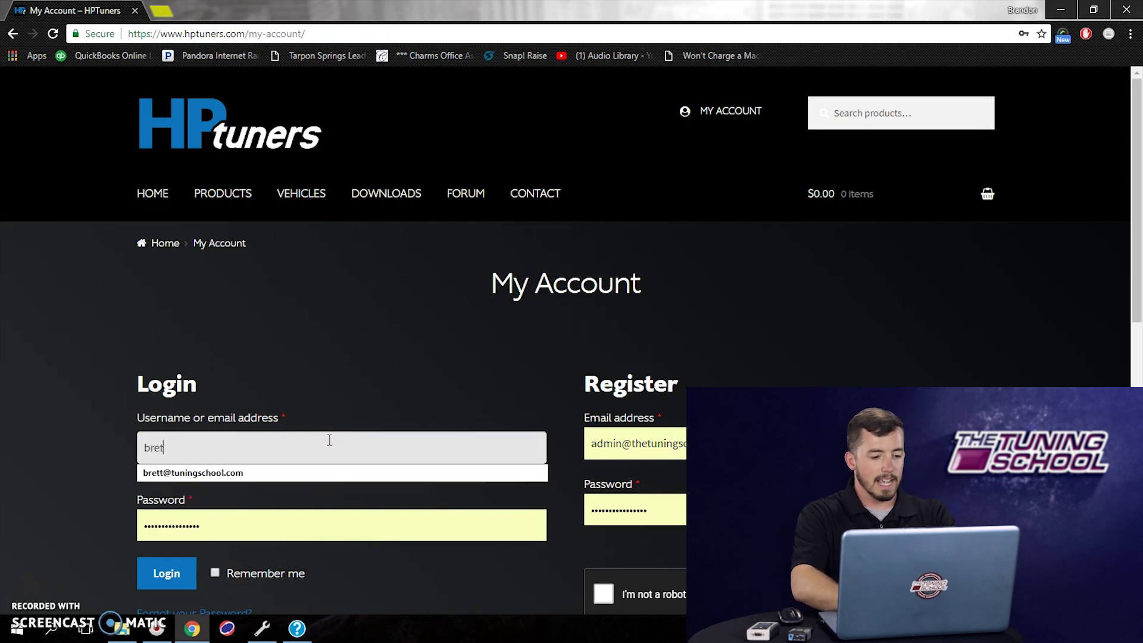
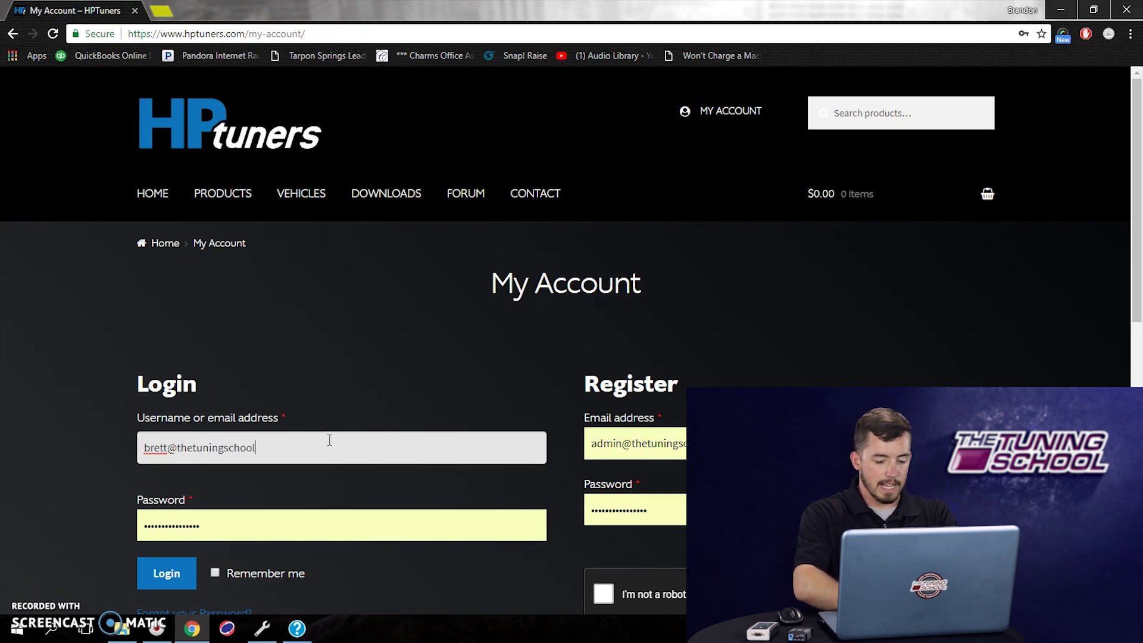
{"action": "left_click", "coordinate": [259, 538]}
{"action": "key", "text": "BackSpace"}
{"action": "key", "text": "BackSpace"}
{"action": "key", "text": "BackSpace"}
{"action": "key", "text": "BackSpace"}
{"action": "key", "text": "BackSpace"}
{"action": "key", "text": "BackSpace"}
{"action": "key", "text": "BackSpace"}
{"action": "key", "text": "BackSpace"}
{"action": "key", "text": "BackSpace"}
{"action": "key", "text": "BackSpace"}
{"action": "key", "text": "BackSpace"}
{"action": "key", "text": "BackSpace"}
{"action": "key", "text": "BackSpace"}
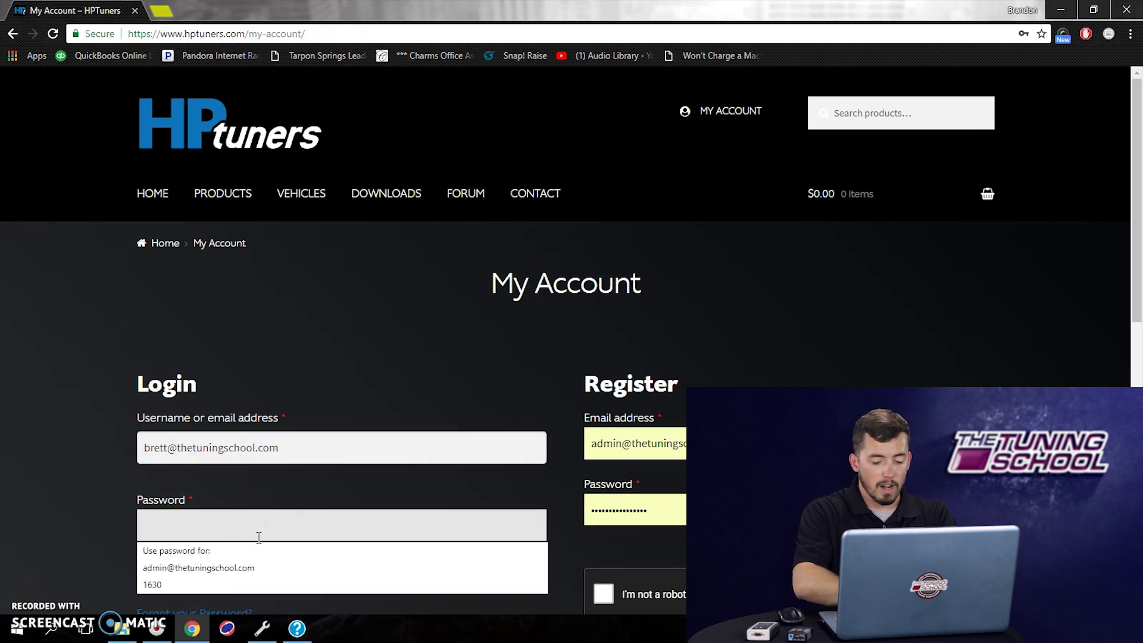
{"action": "type", "text": "•••"}
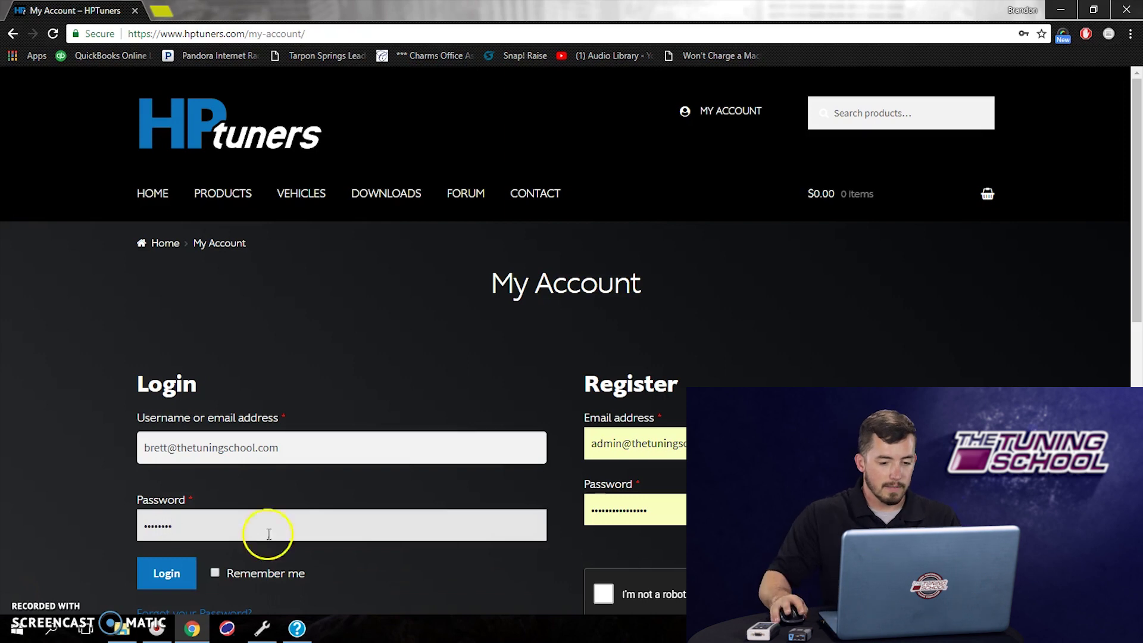
{"action": "left_click", "coordinate": [168, 574]}
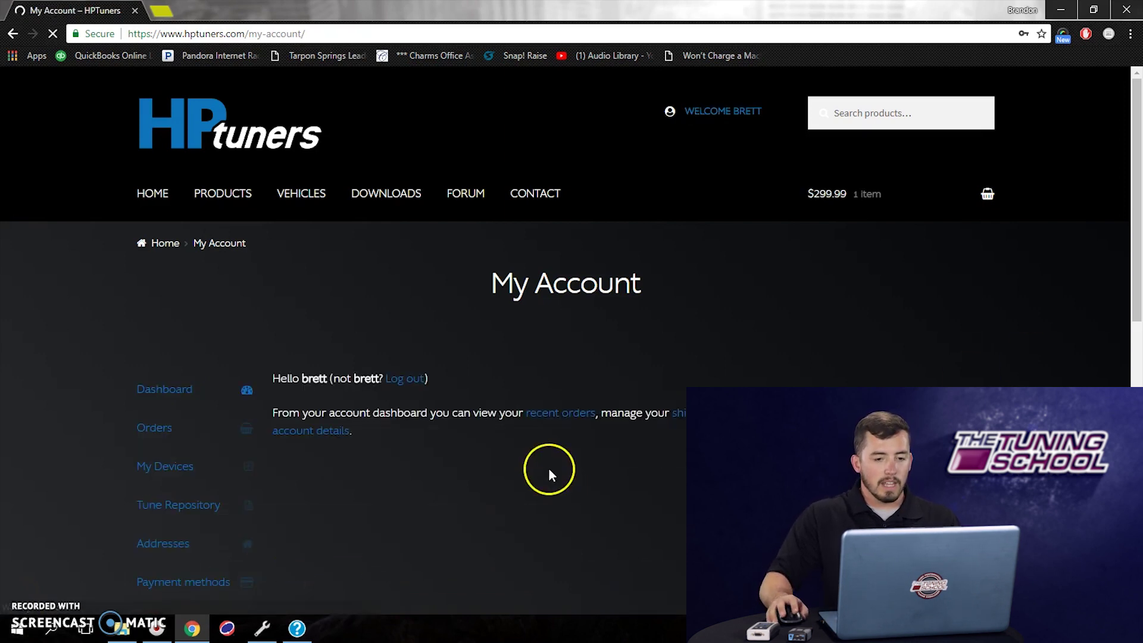
- Decline Chrome's password saving and reach the My Devices page for MPVI import
{"action": "scroll", "coordinate": [527, 370], "scroll_direction": "down", "scroll_amount": 1}
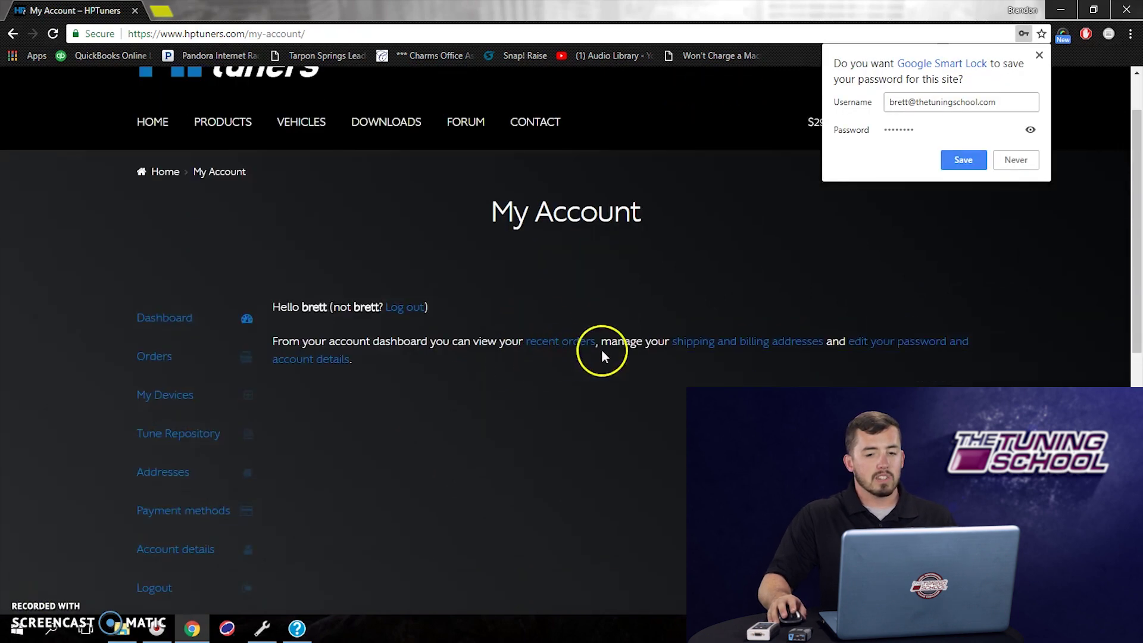
{"action": "left_click", "coordinate": [1015, 161]}
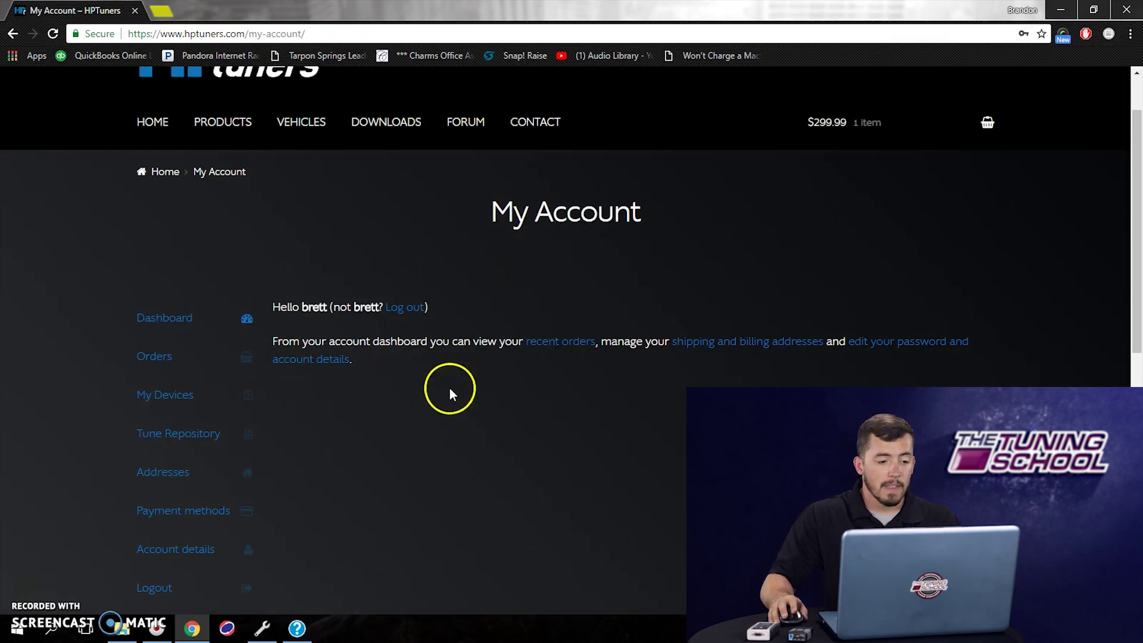
{"action": "scroll", "coordinate": [449, 388], "scroll_direction": "down", "scroll_amount": 1}
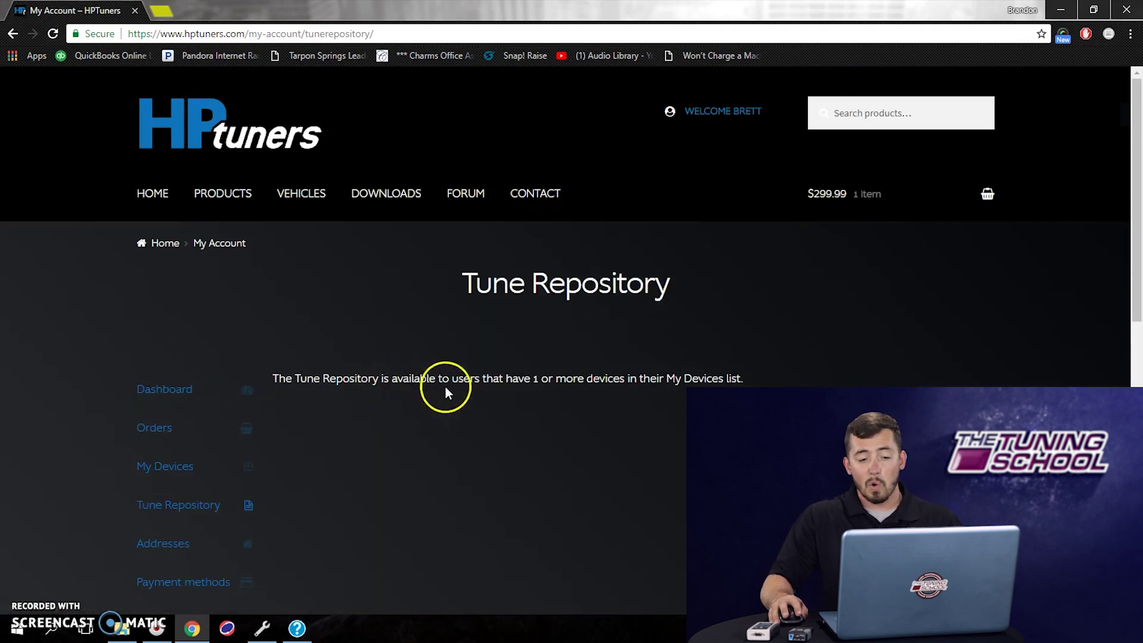
{"action": "left_click", "coordinate": [578, 402]}
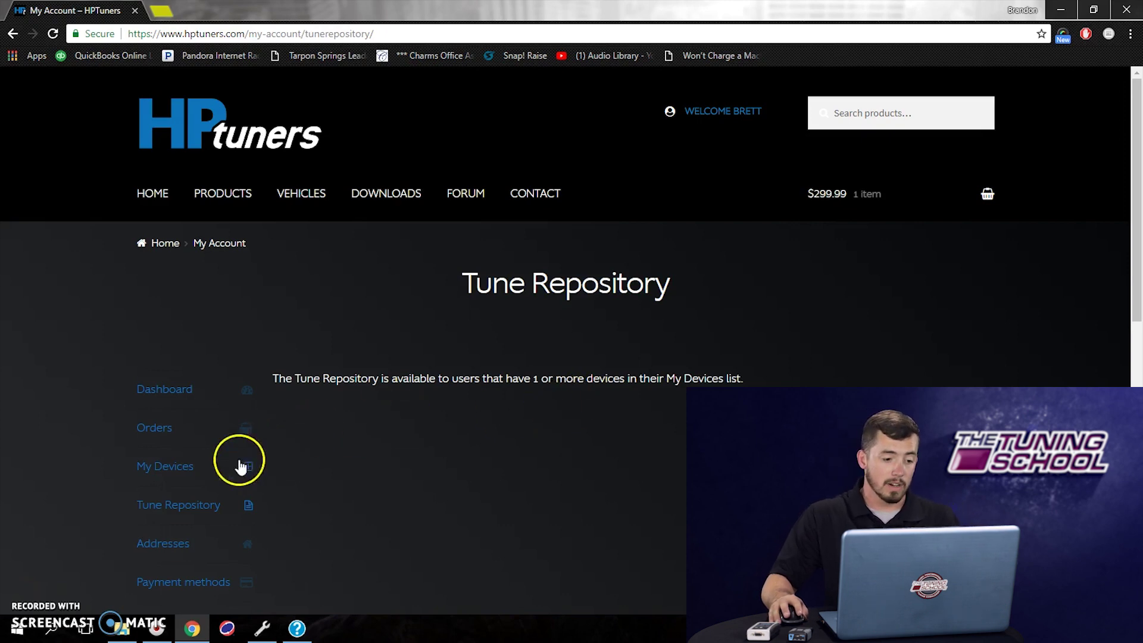
{"action": "left_click", "coordinate": [182, 471]}
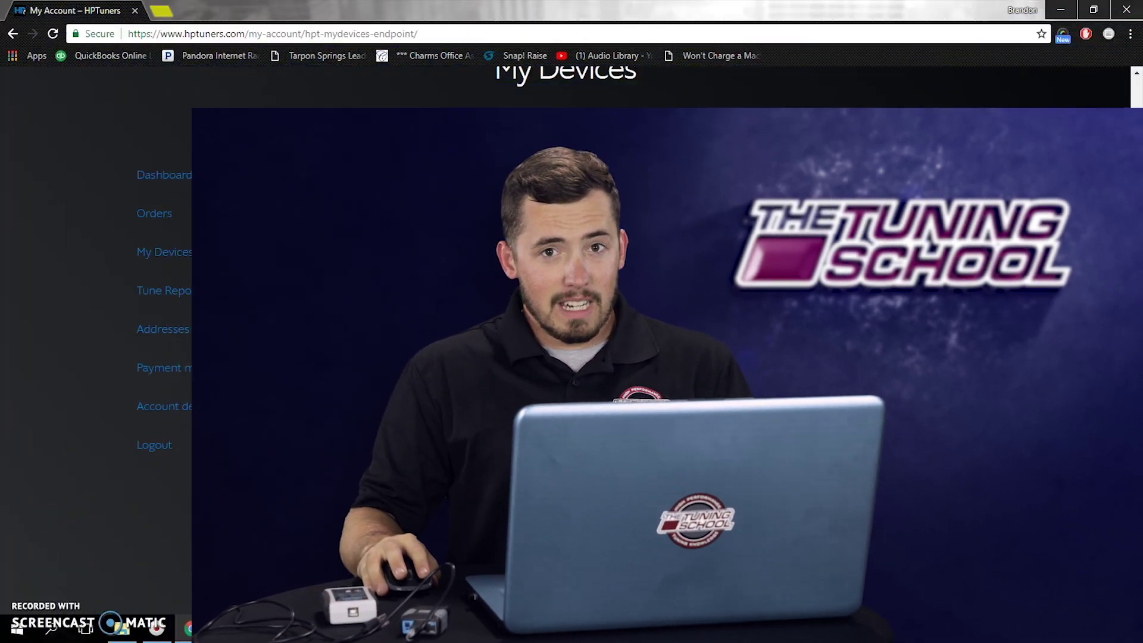
- In VCM Editor, copy the second Interface ID from Help > MPVI Application Keys
{"action": "left_click", "coordinate": [260, 632]}
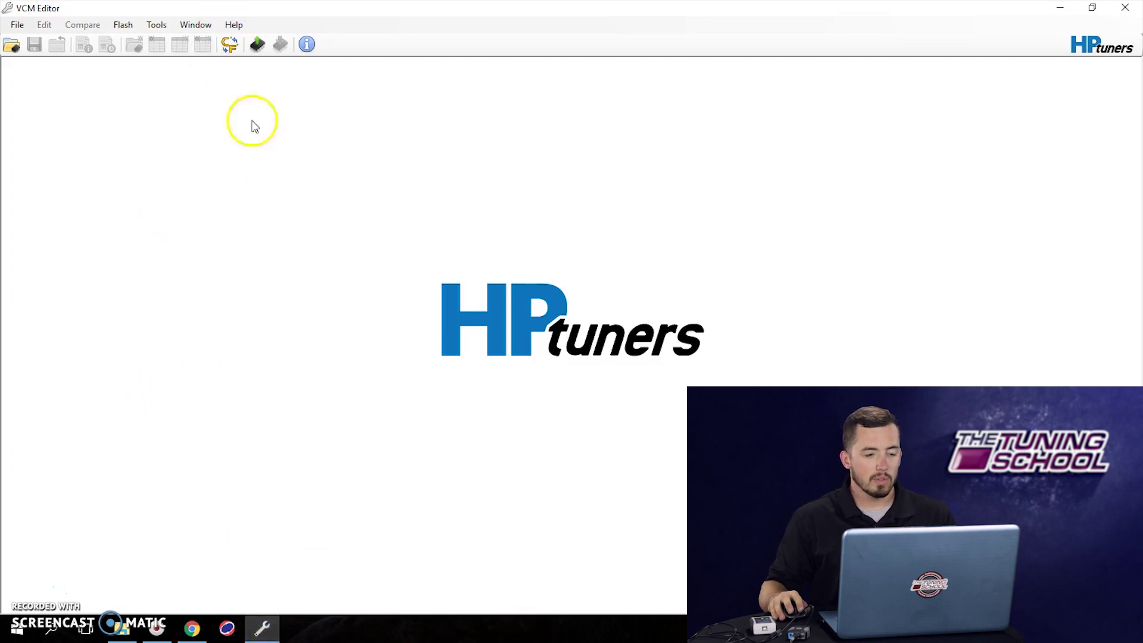
{"action": "left_click", "coordinate": [245, 27]}
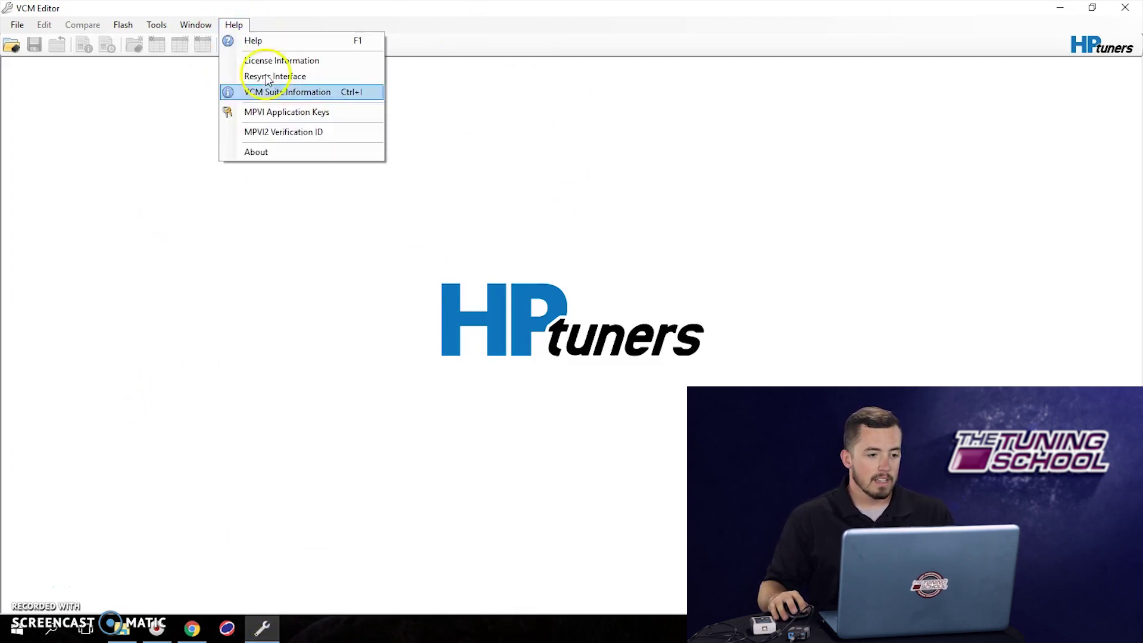
{"action": "left_click", "coordinate": [310, 117]}
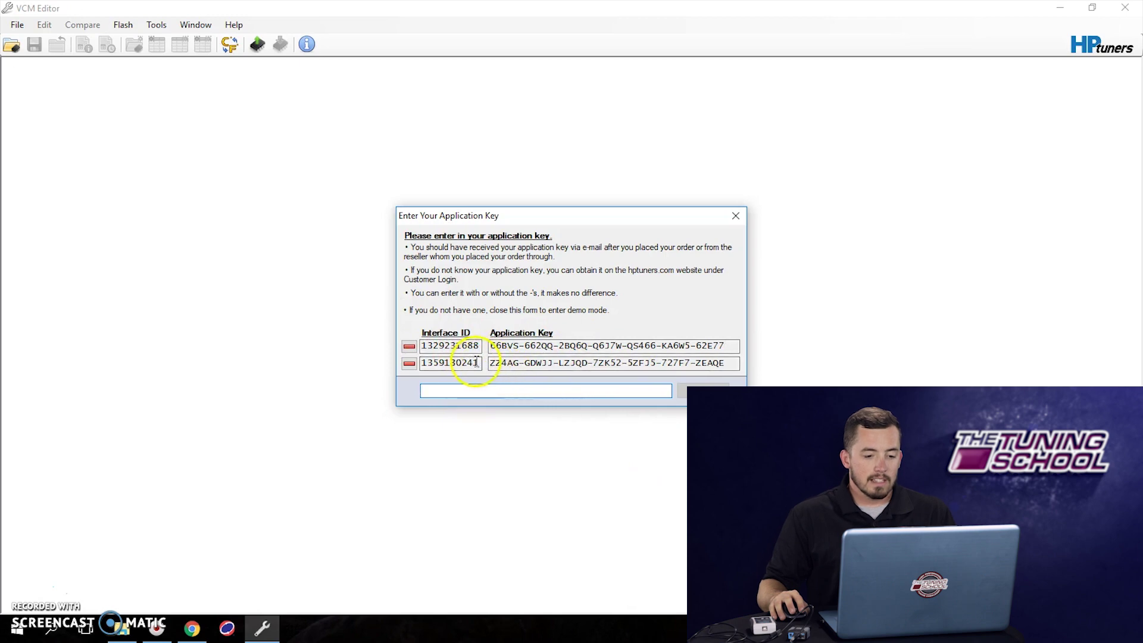
{"action": "left_click_drag", "start_coordinate": [479, 364], "coordinate": [405, 374]}
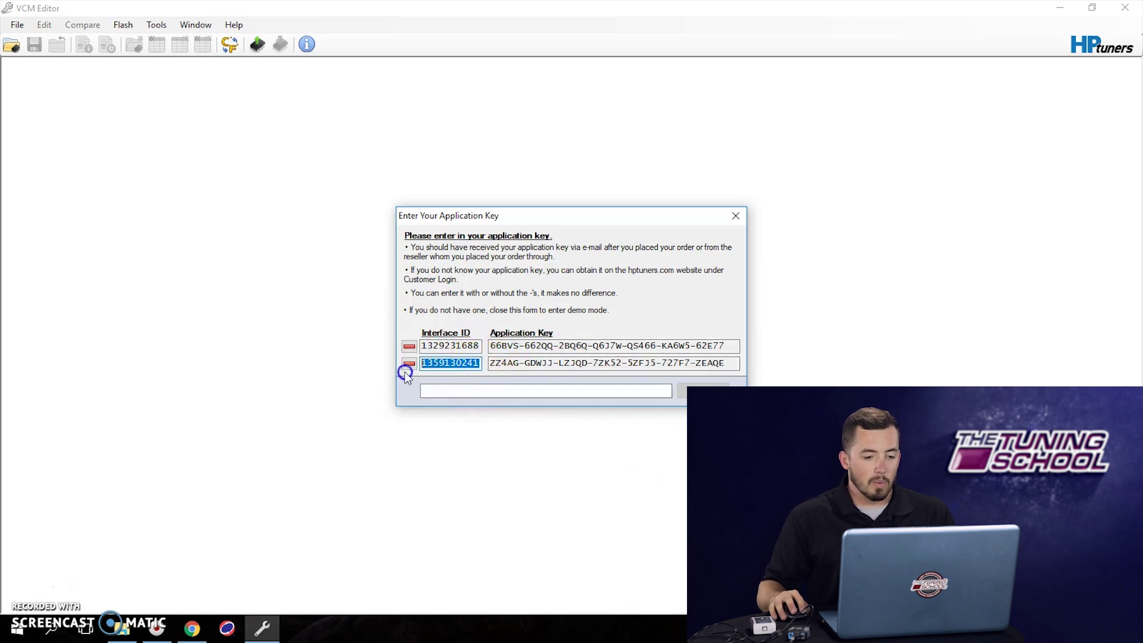
{"action": "right_click", "coordinate": [446, 364]}
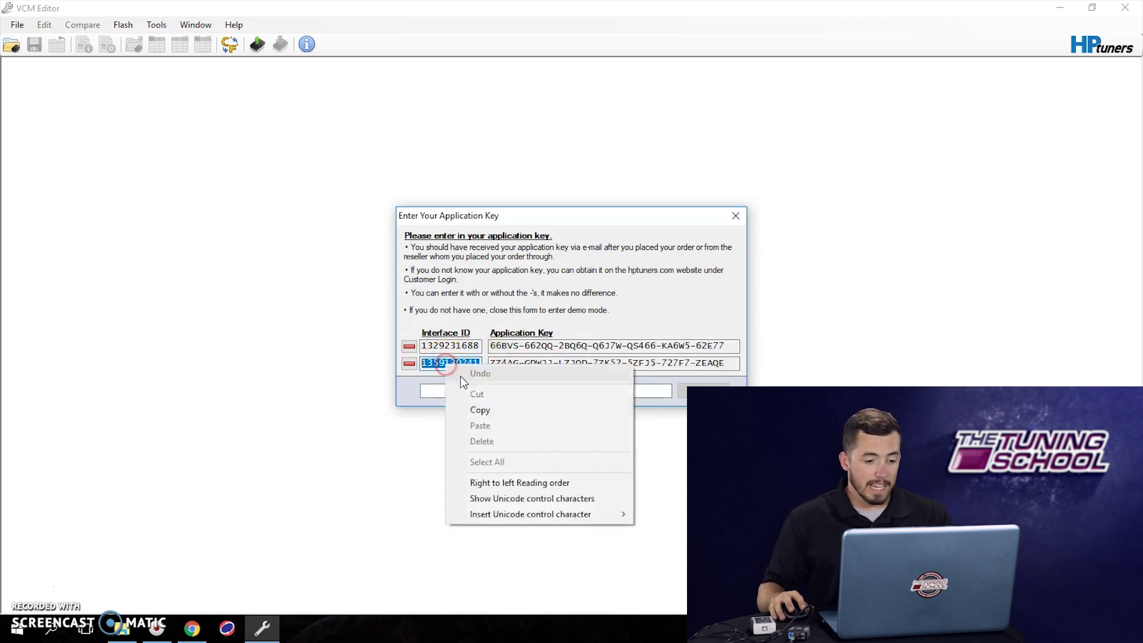
{"action": "left_click", "coordinate": [474, 411]}
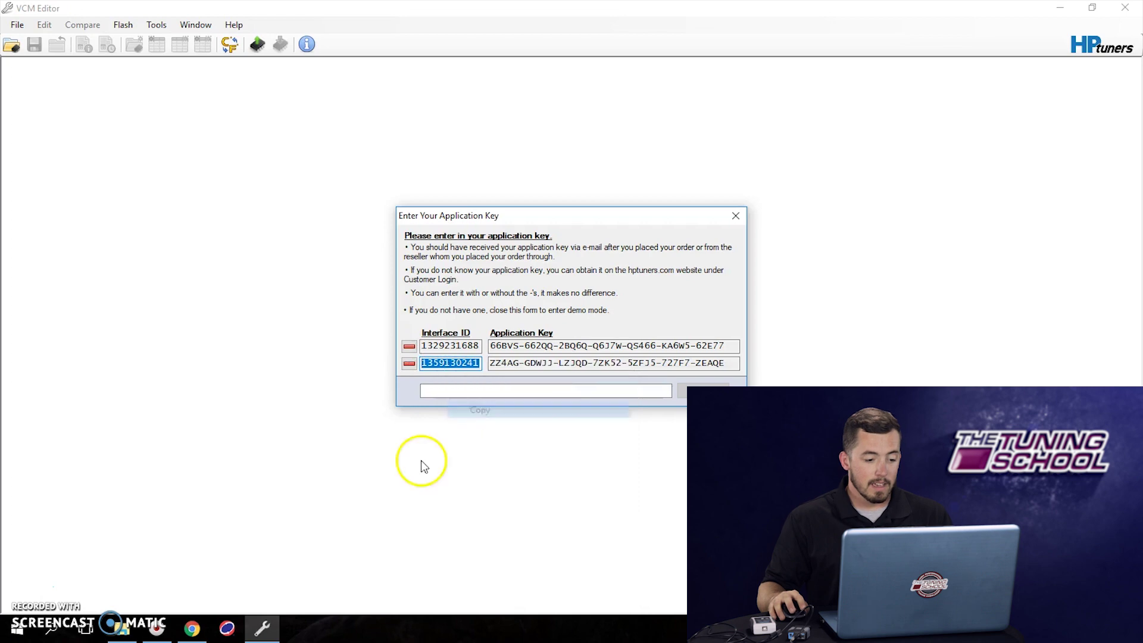
{"action": "left_click", "coordinate": [192, 628]}
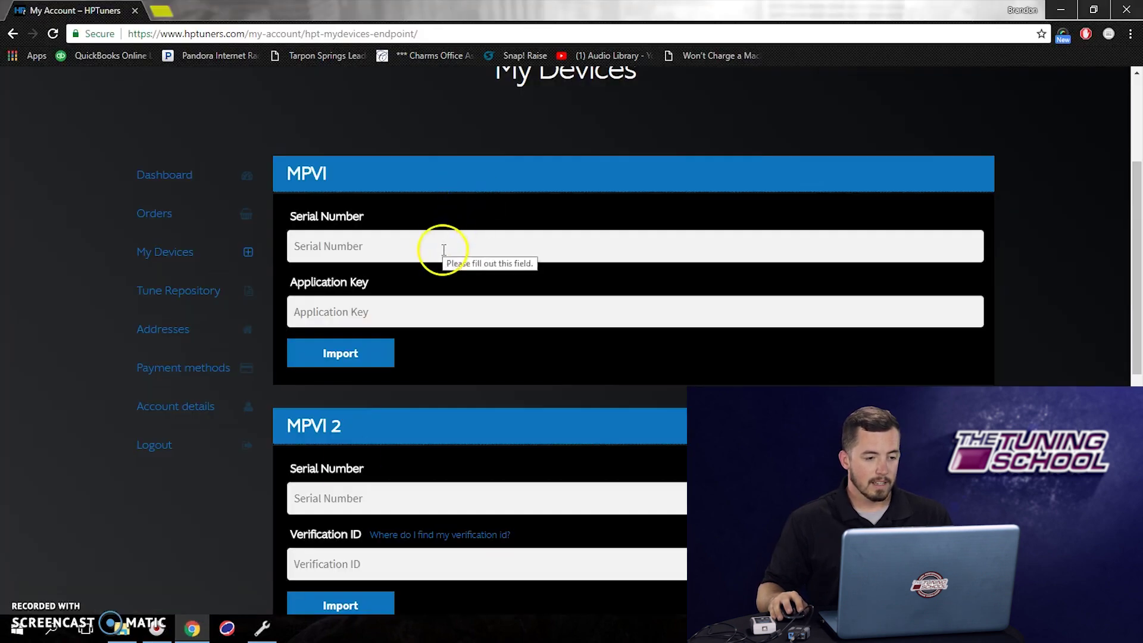
- Paste the copied interface ID into the MPVI Serial Number field on My Devices
{"action": "left_click", "coordinate": [440, 249]}
{"action": "right_click", "coordinate": [441, 249]}
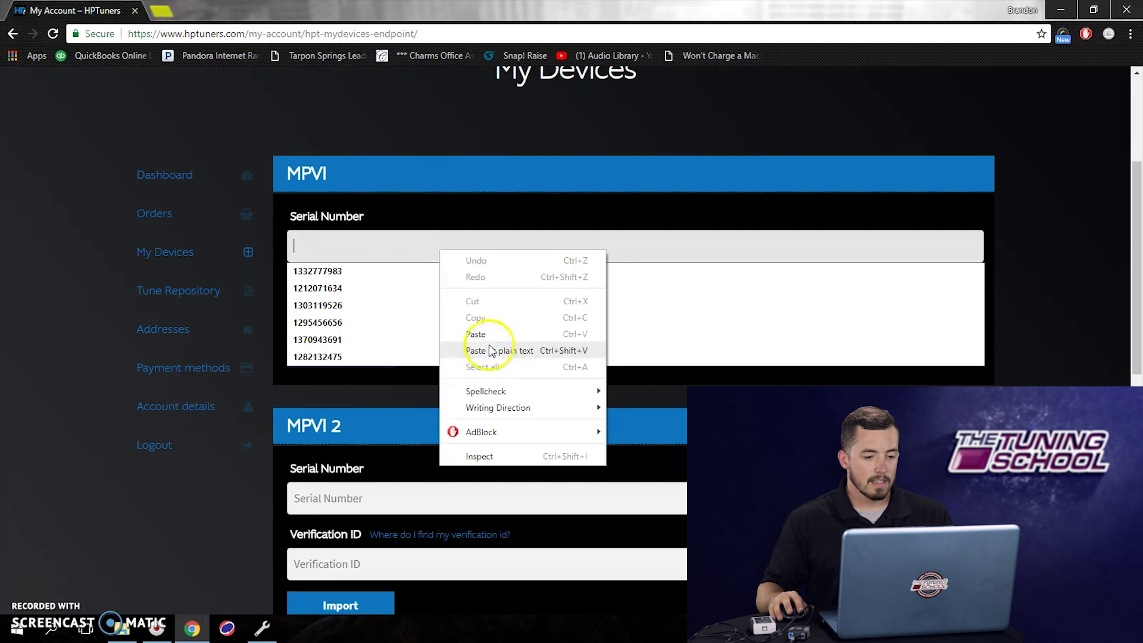
{"action": "left_click", "coordinate": [477, 334]}
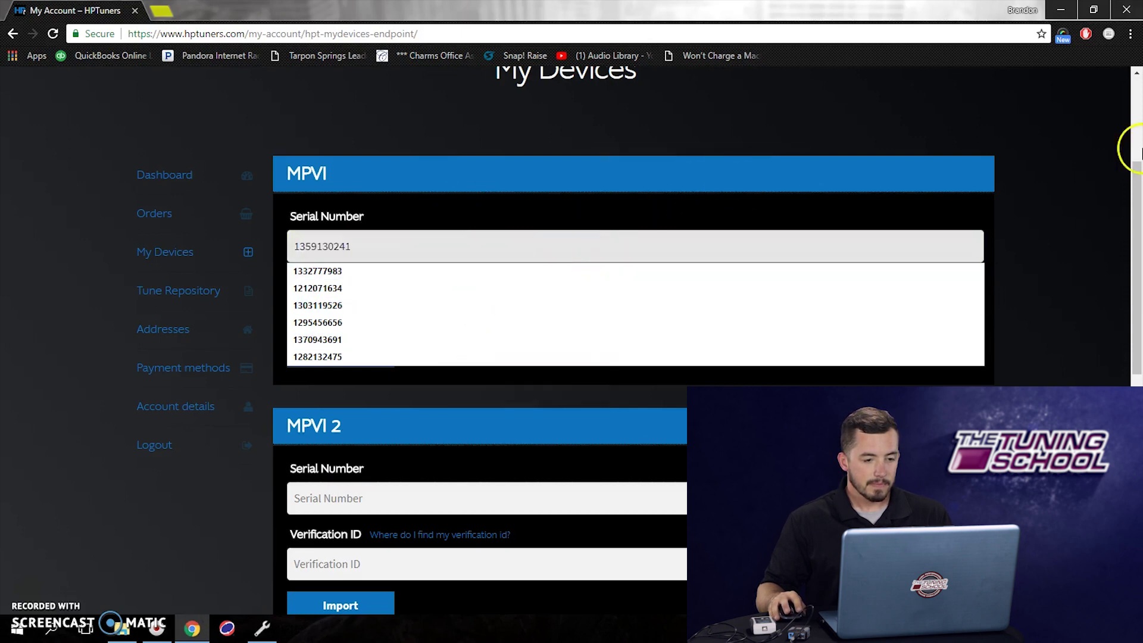
{"action": "left_click", "coordinate": [1016, 202]}
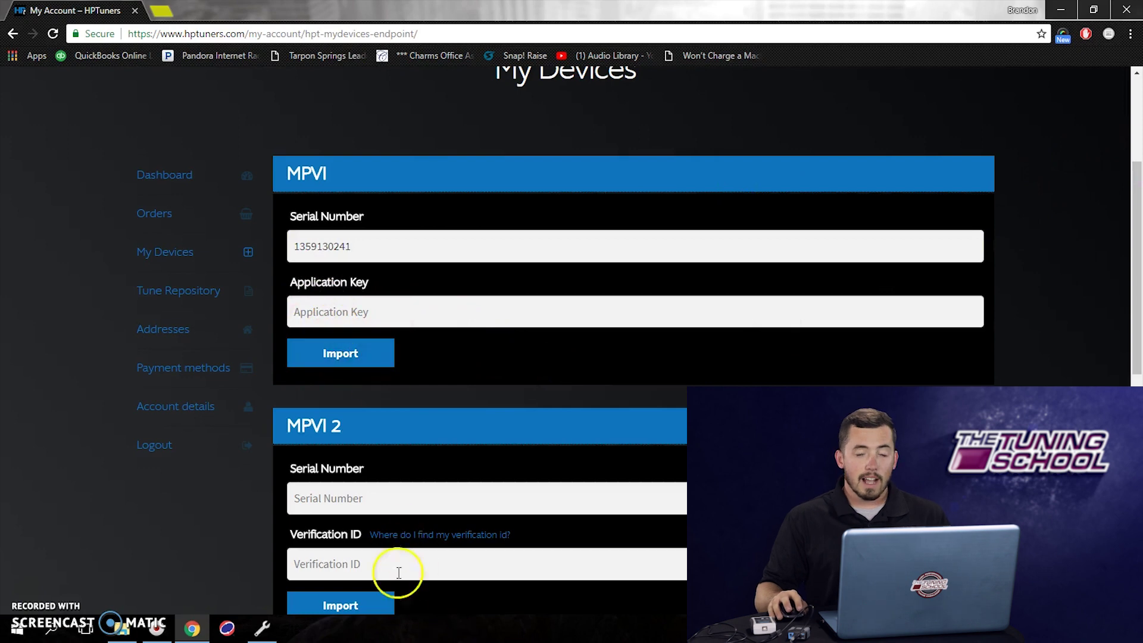
{"action": "mouse_move", "coordinate": [260, 629]}
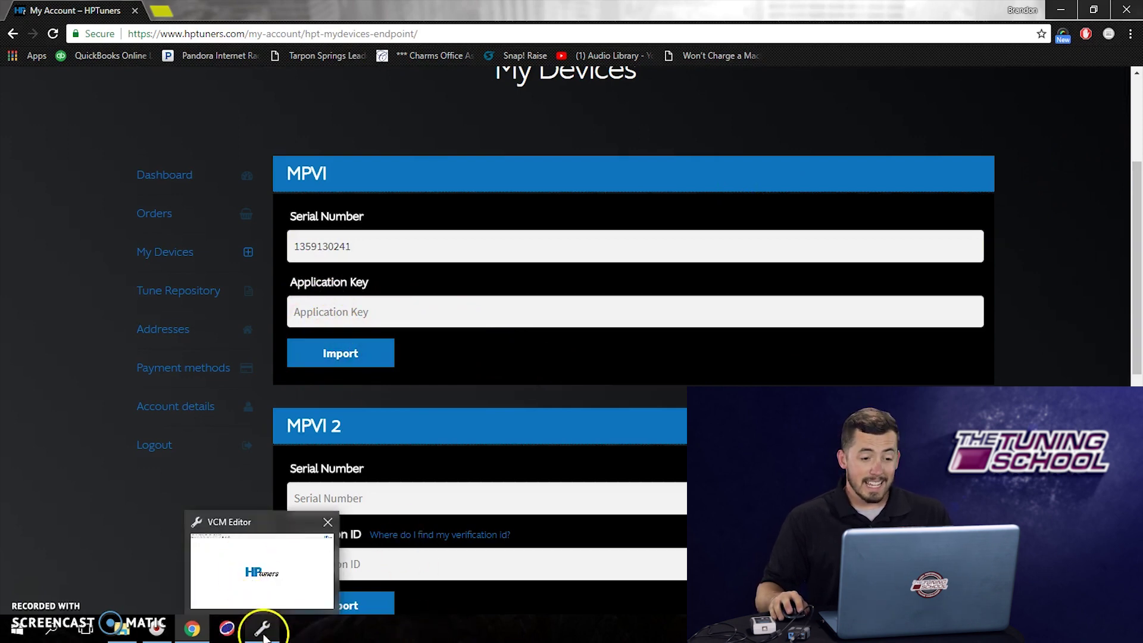
{"action": "left_click", "coordinate": [262, 628]}
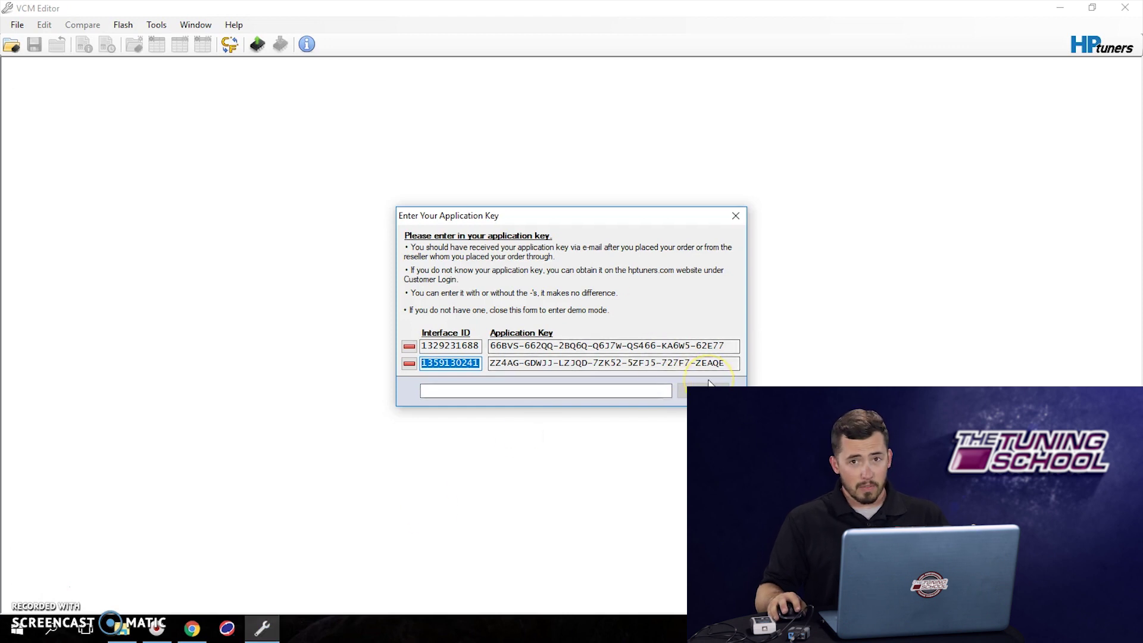
- Copy the second interface's Application Key from VCM Editor's key list
{"action": "left_click", "coordinate": [619, 390]}
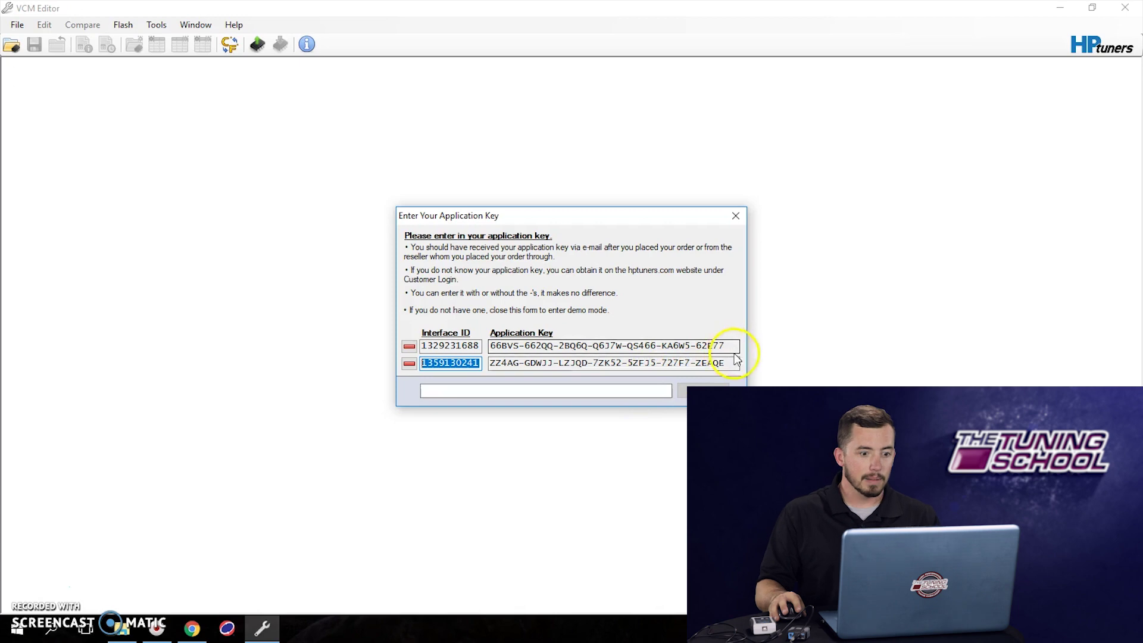
{"action": "left_click_drag", "start_coordinate": [732, 362], "coordinate": [485, 375]}
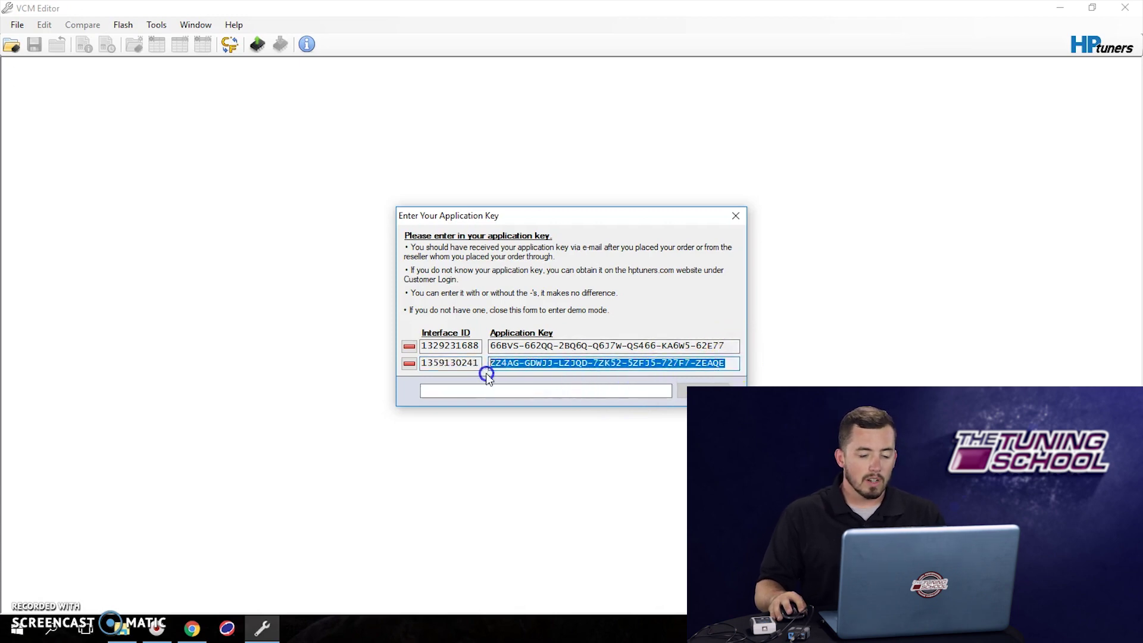
{"action": "right_click", "coordinate": [514, 362]}
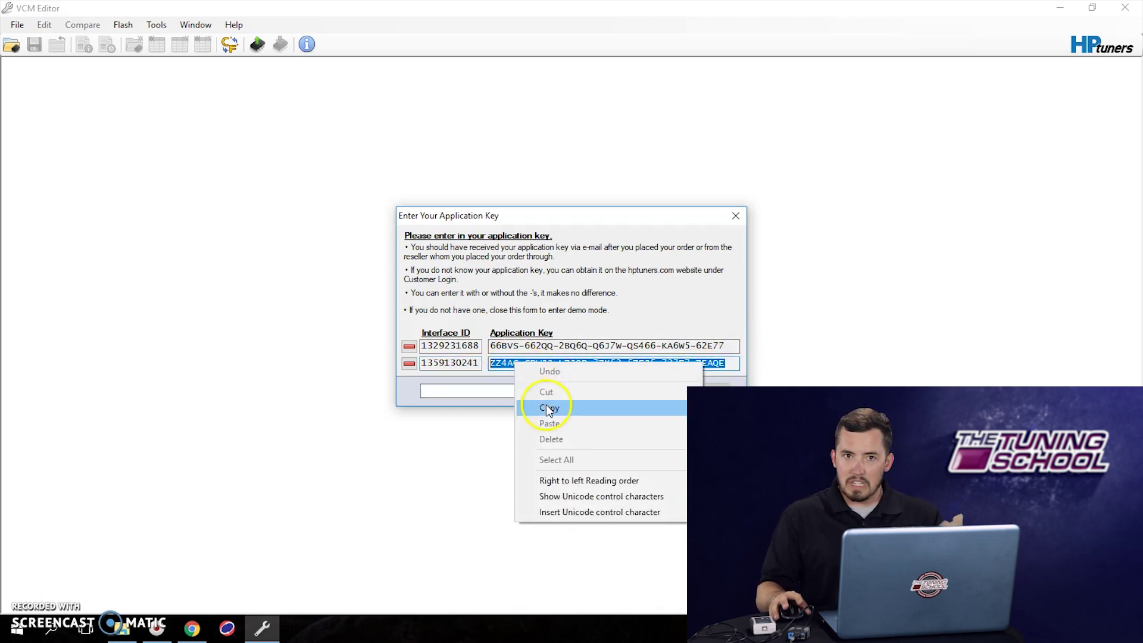
{"action": "left_click", "coordinate": [545, 408]}
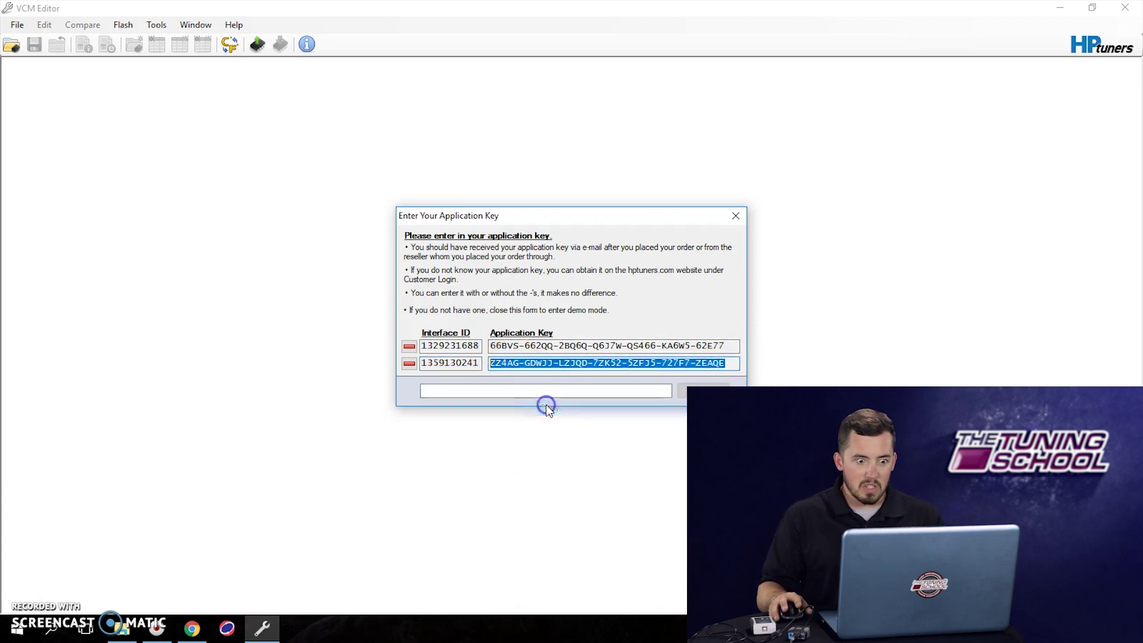
{"action": "left_click", "coordinate": [190, 629]}
- Paste the copied key into the MPVI Application Key field on My Devices
{"action": "left_click", "coordinate": [479, 318]}
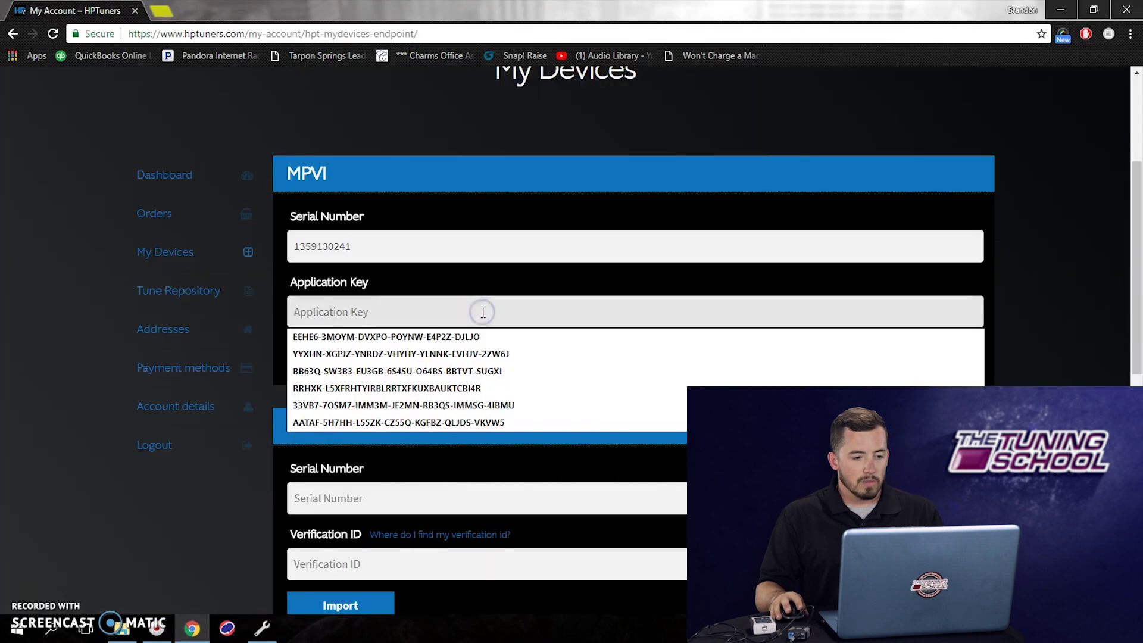
{"action": "right_click", "coordinate": [481, 311]}
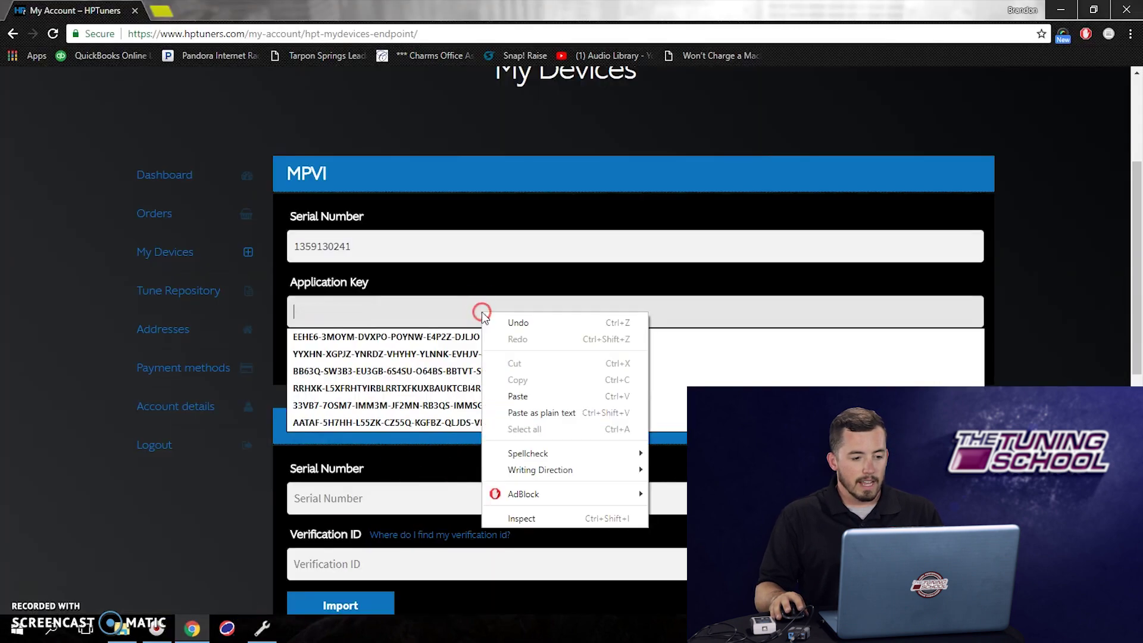
{"action": "left_click", "coordinate": [517, 397]}
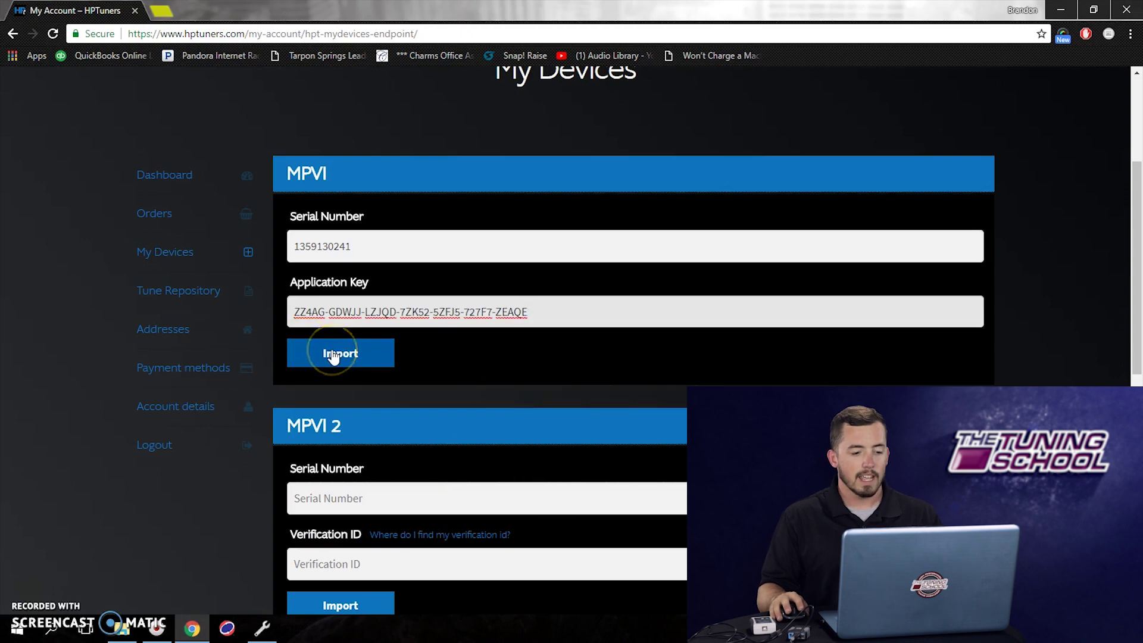
{"action": "scroll", "coordinate": [620, 392], "scroll_direction": "down", "scroll_amount": 1}
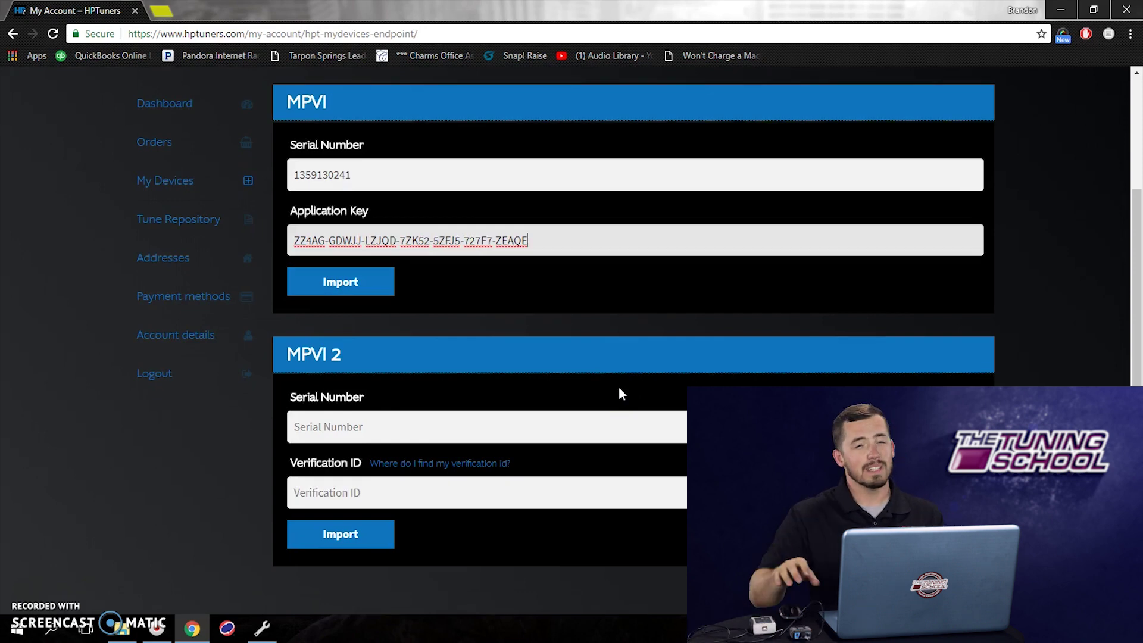
{"action": "left_click", "coordinate": [591, 431]}
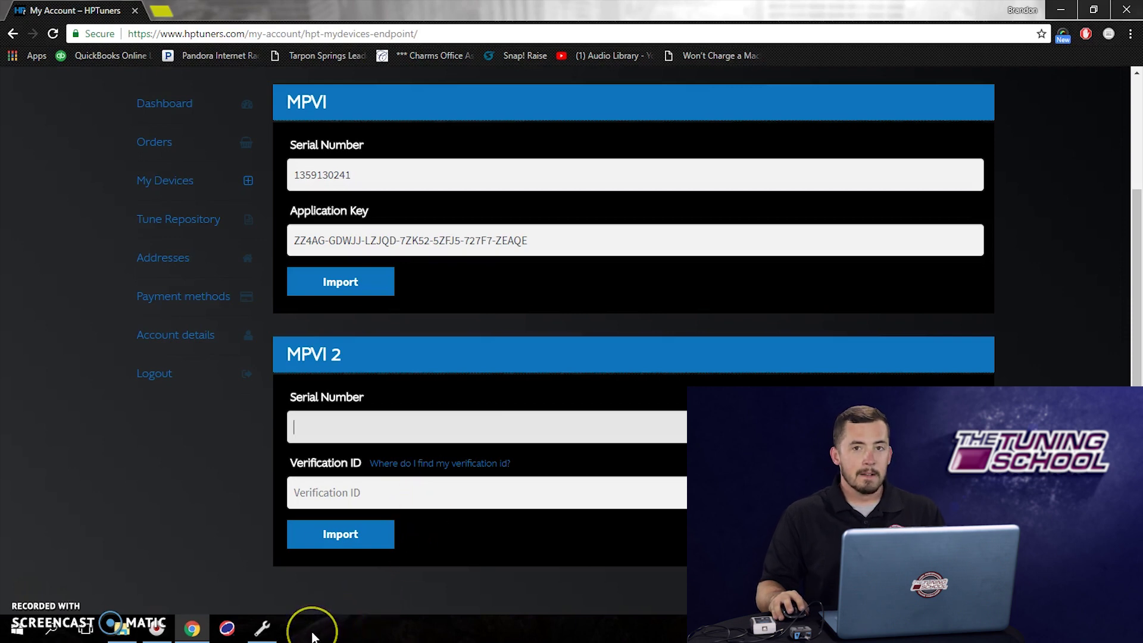
{"action": "left_click", "coordinate": [264, 628]}
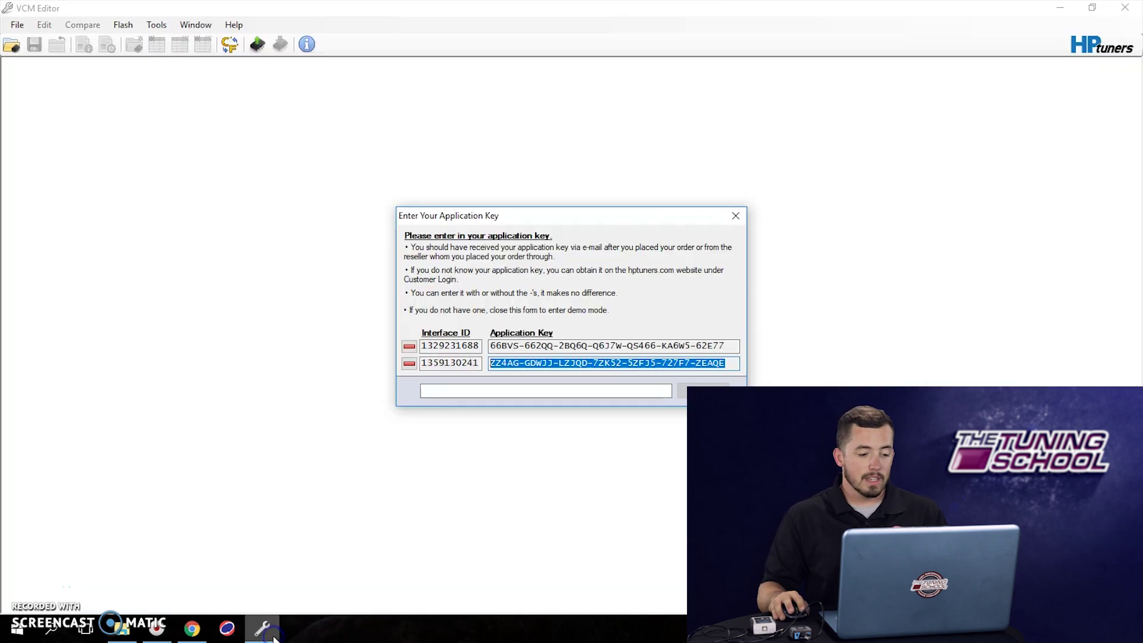
- Close the key dialog, open Help > MPVI2 Verification ID, and copy the Serial Number
{"action": "left_click", "coordinate": [735, 216]}
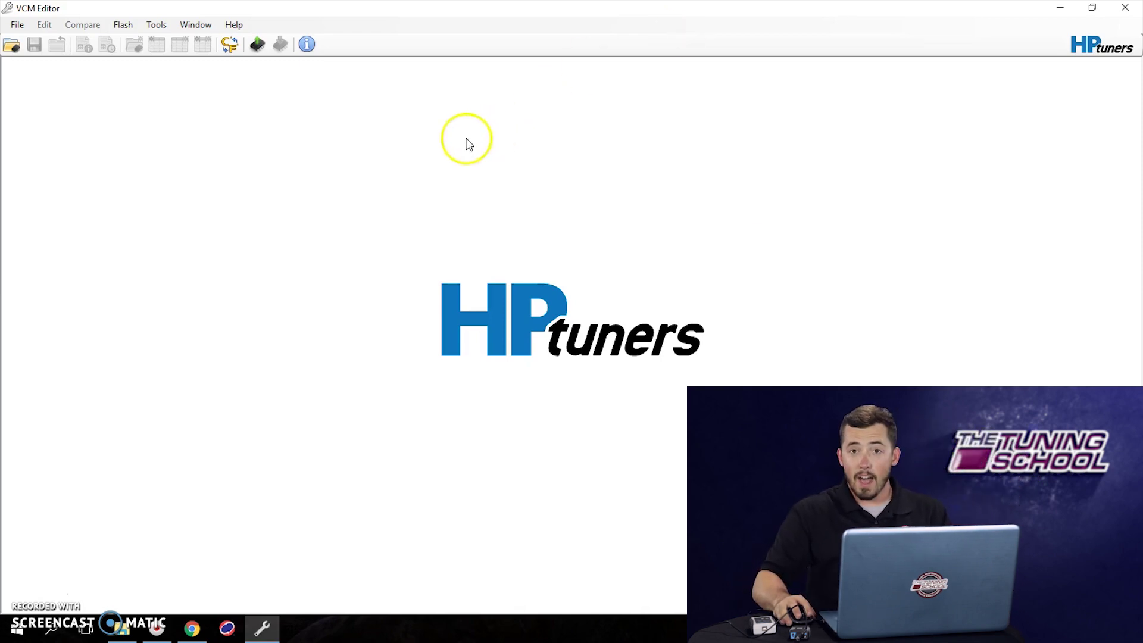
{"action": "left_click", "coordinate": [232, 24]}
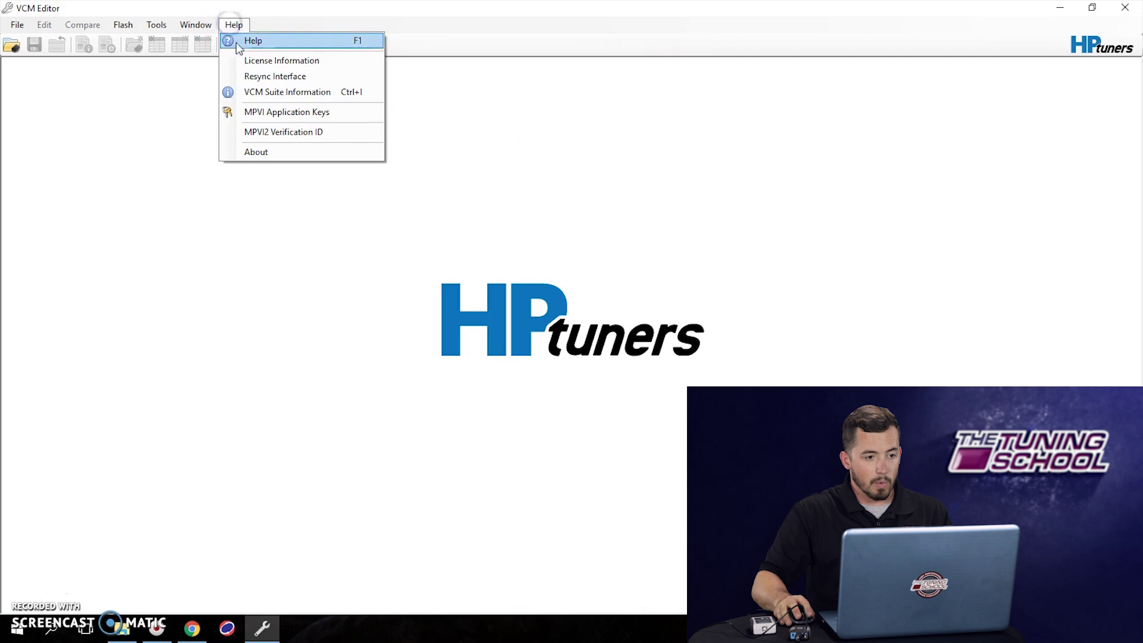
{"action": "left_click", "coordinate": [331, 132]}
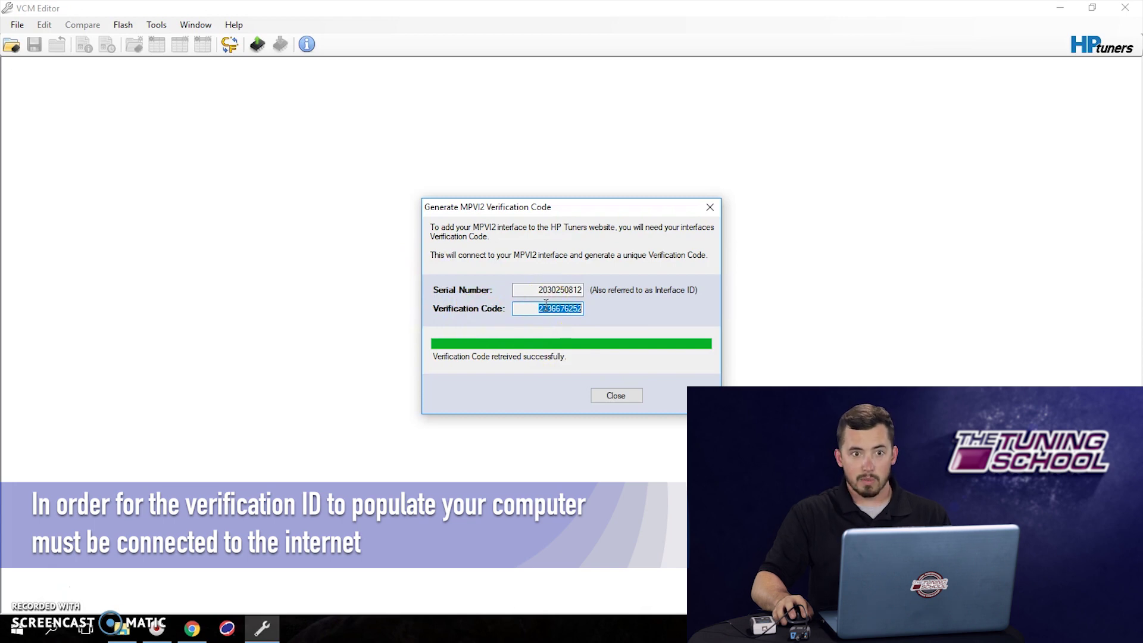
{"action": "double_click", "coordinate": [527, 290]}
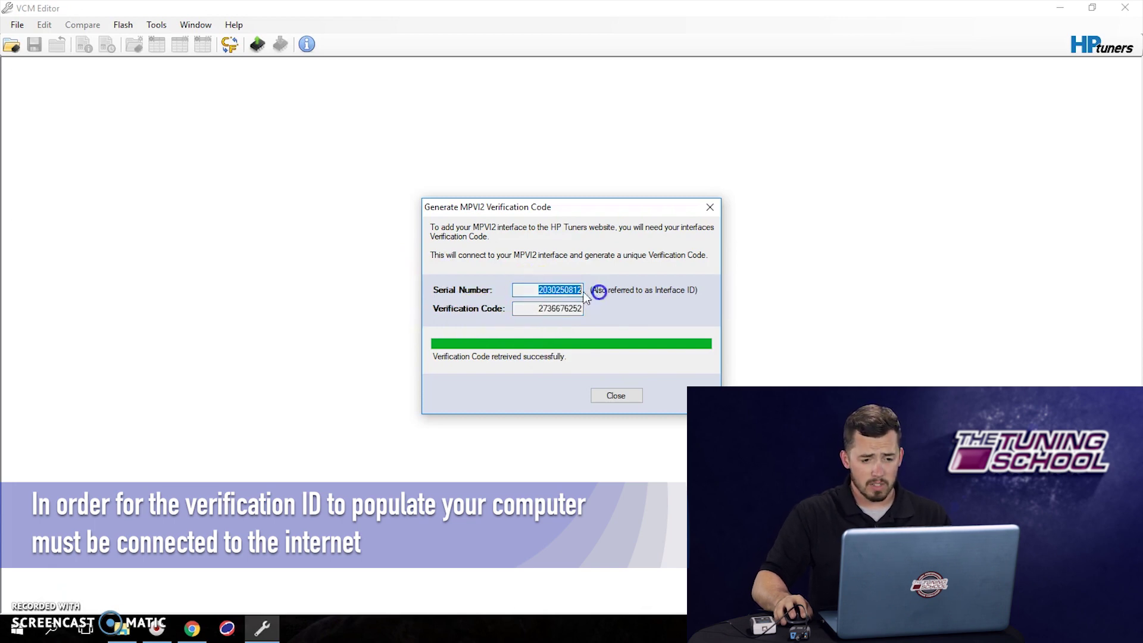
{"action": "right_click", "coordinate": [559, 290]}
{"action": "left_click", "coordinate": [570, 331]}
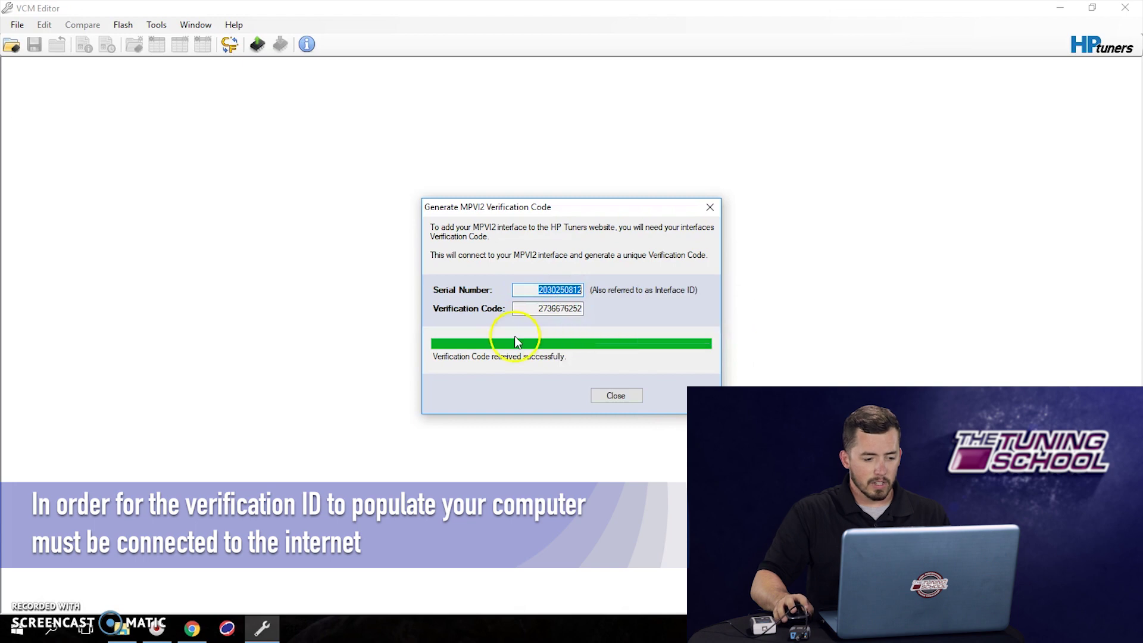
- Paste the serial number into the website's MPVI 2 Serial Number field
{"action": "left_click", "coordinate": [192, 628]}
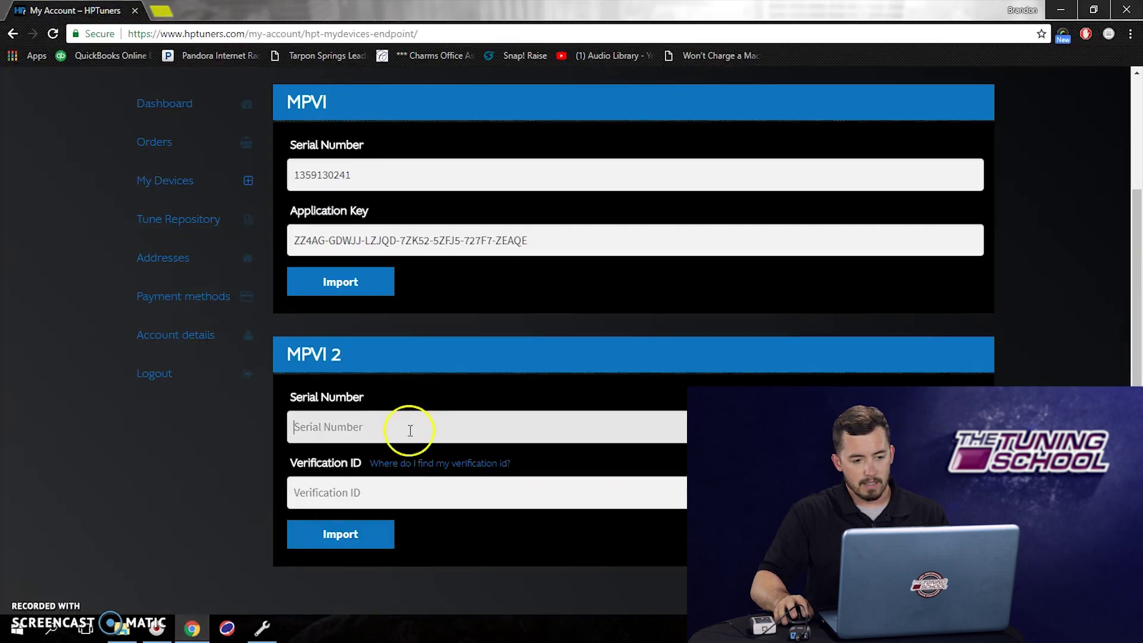
{"action": "left_click", "coordinate": [381, 435]}
{"action": "right_click", "coordinate": [381, 435]}
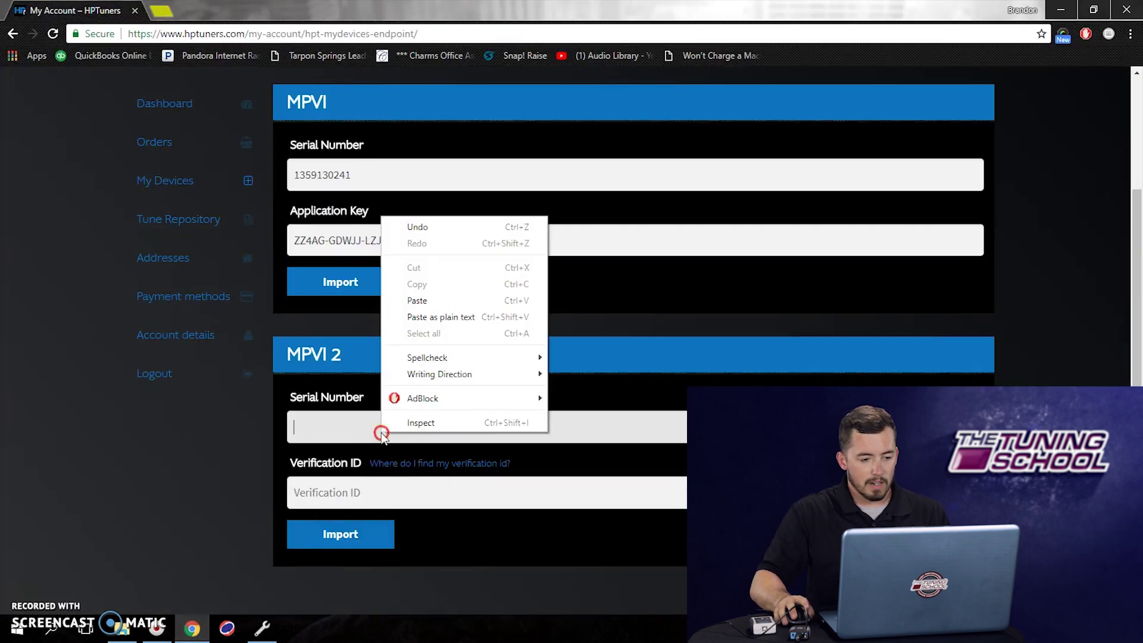
{"action": "left_click", "coordinate": [429, 300]}
- Copy the MPVI2 Verification Code from VCM Editor's dialog
{"action": "left_click", "coordinate": [262, 628]}
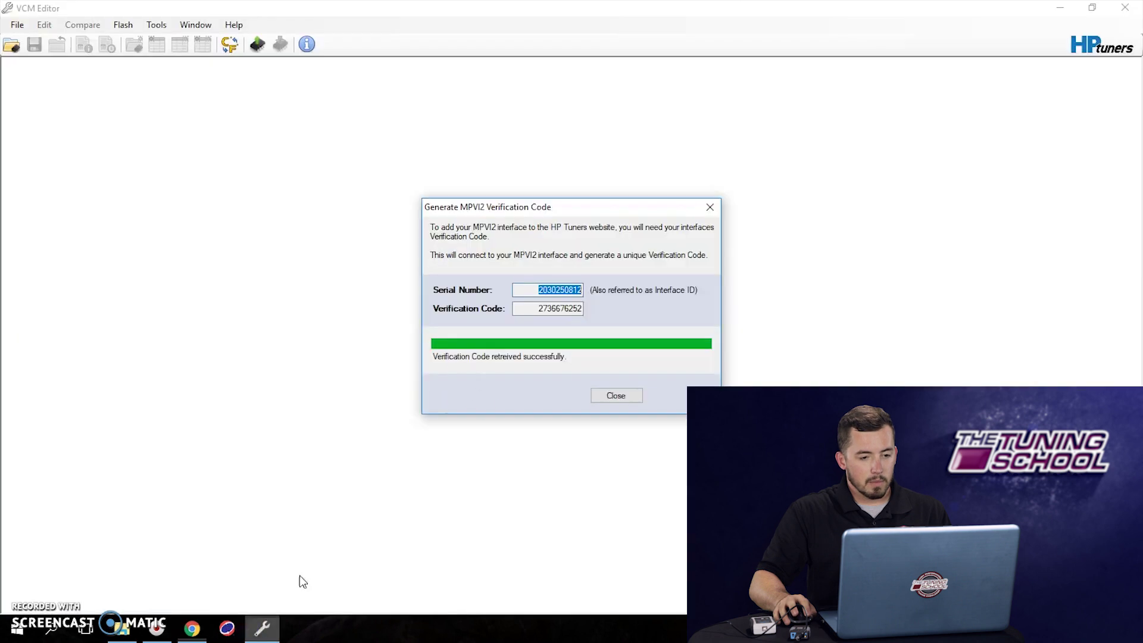
{"action": "left_click_drag", "start_coordinate": [519, 310], "coordinate": [586, 313]}
{"action": "right_click", "coordinate": [561, 318]}
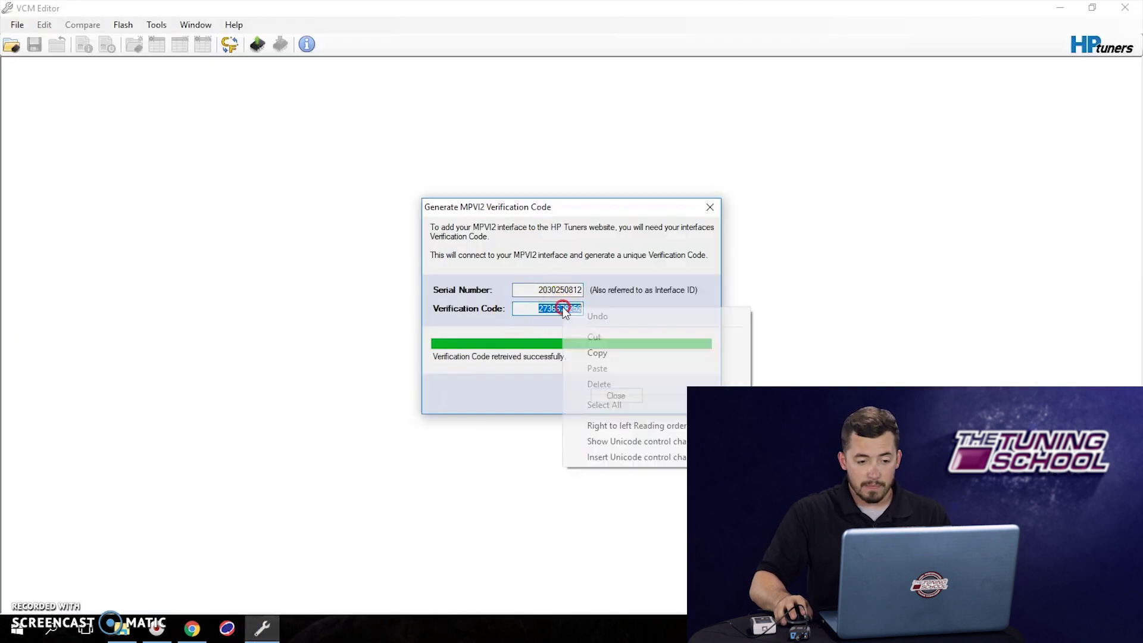
{"action": "left_click", "coordinate": [588, 356]}
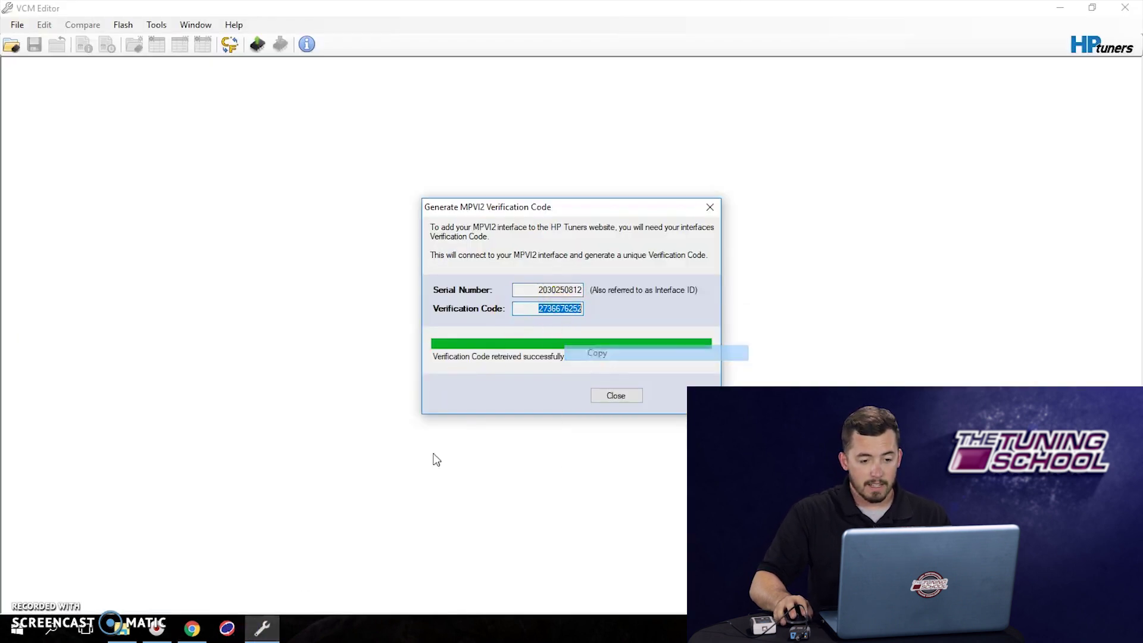
{"action": "left_click", "coordinate": [192, 628]}
- Paste the code into MPVI 2 Verification ID, import, and confirm the 8 credits listed
{"action": "right_click", "coordinate": [341, 497]}
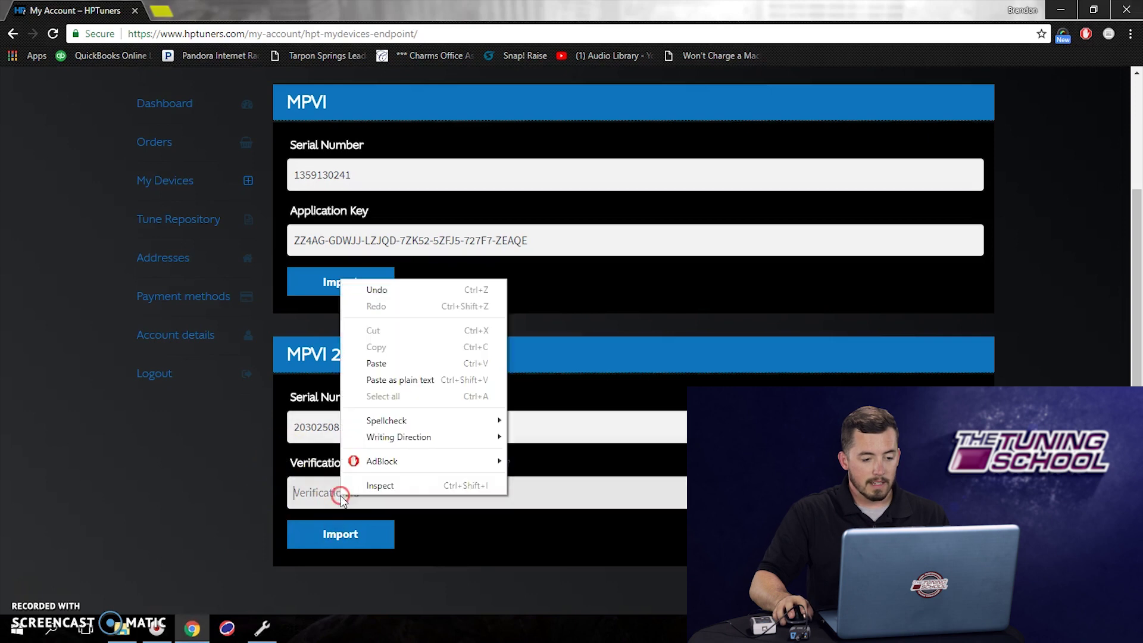
{"action": "left_click", "coordinate": [376, 363]}
{"action": "left_click", "coordinate": [344, 534]}
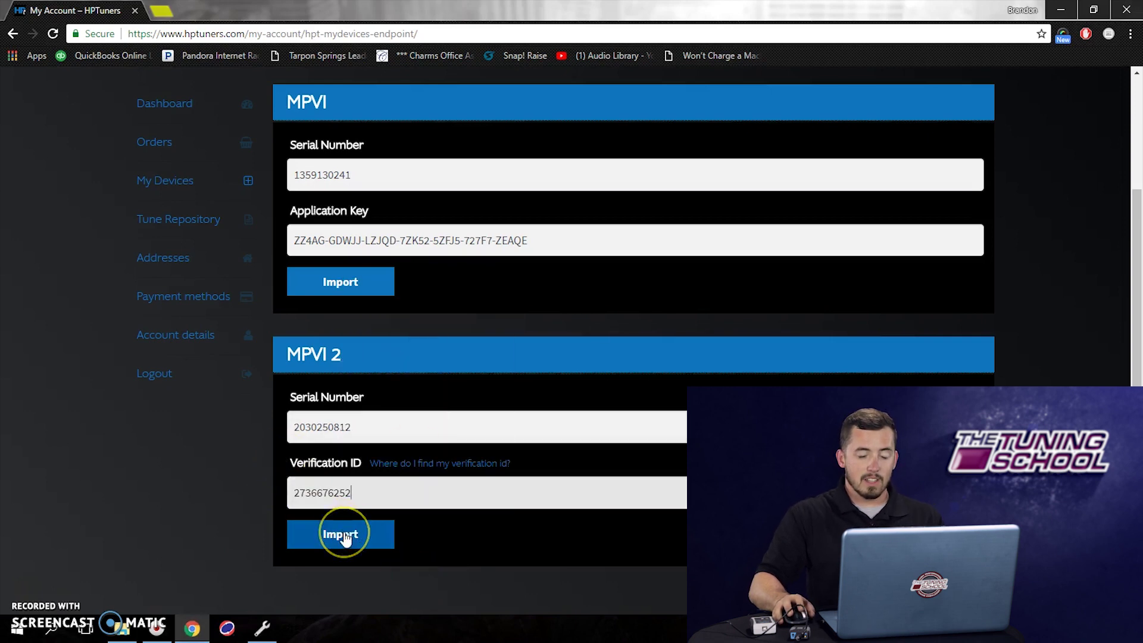
{"action": "left_click", "coordinate": [345, 536]}
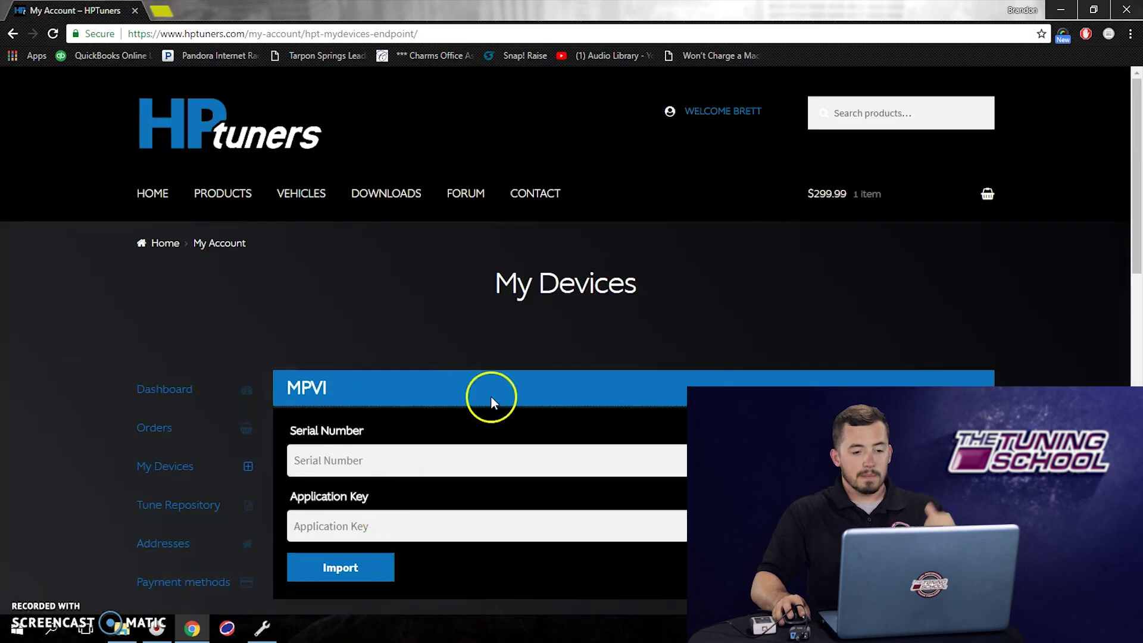
{"action": "scroll", "coordinate": [485, 387], "scroll_direction": "down", "scroll_amount": 3}
{"action": "scroll", "coordinate": [485, 394], "scroll_direction": "down", "scroll_amount": 2}
{"action": "scroll", "coordinate": [492, 283], "scroll_direction": "up", "scroll_amount": 3}
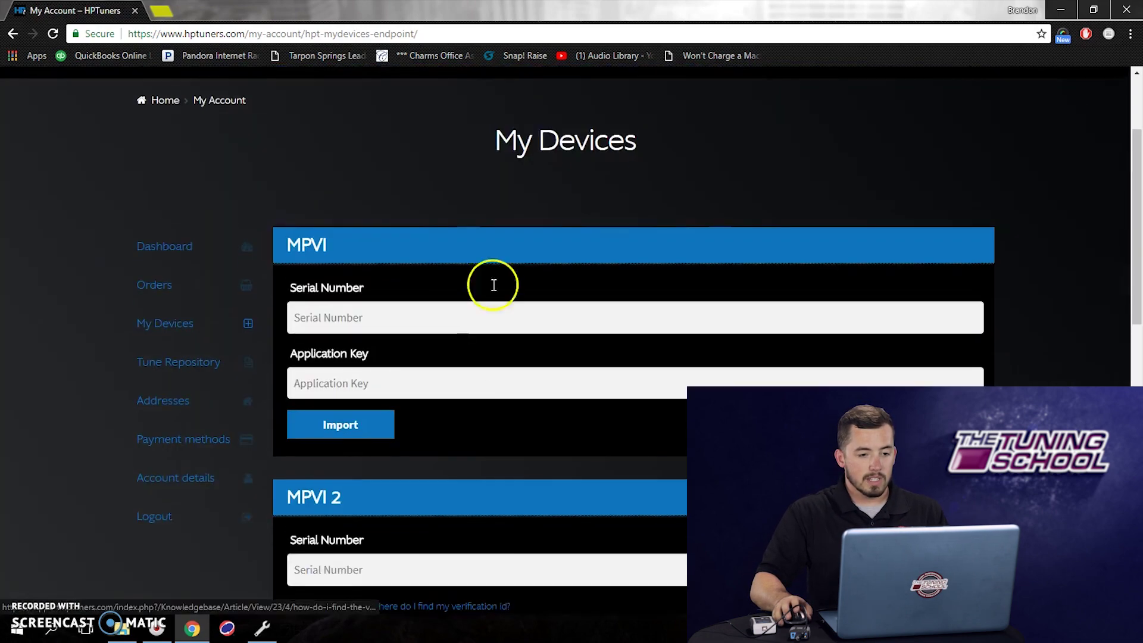
{"action": "scroll", "coordinate": [454, 451], "scroll_direction": "down", "scroll_amount": 4}
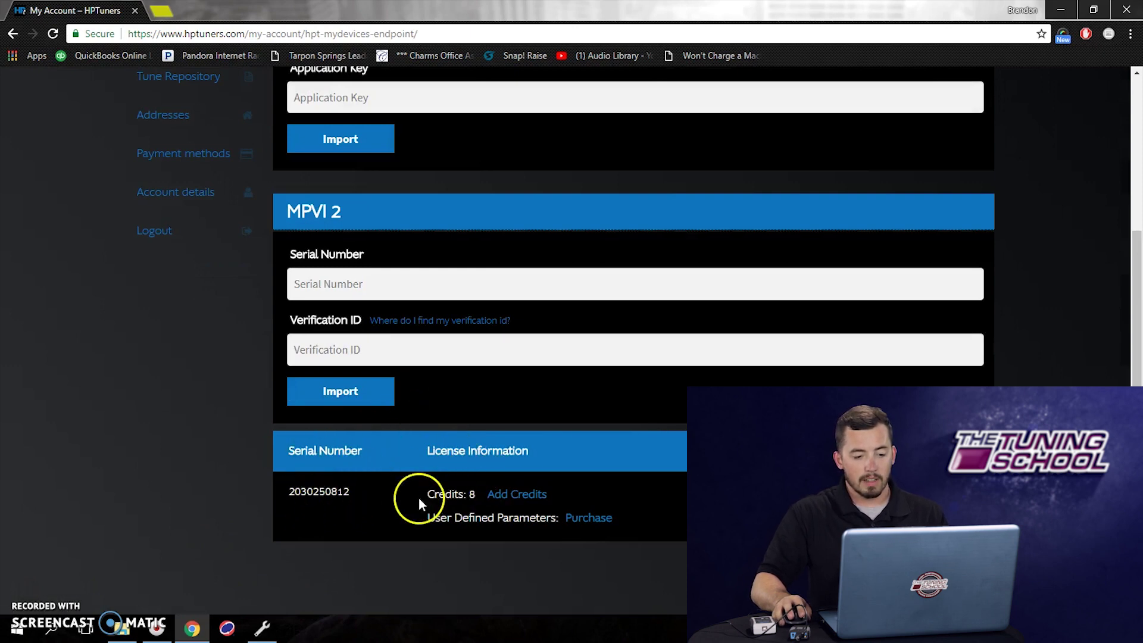
{"action": "scroll", "coordinate": [490, 503], "scroll_direction": "up", "scroll_amount": 2}
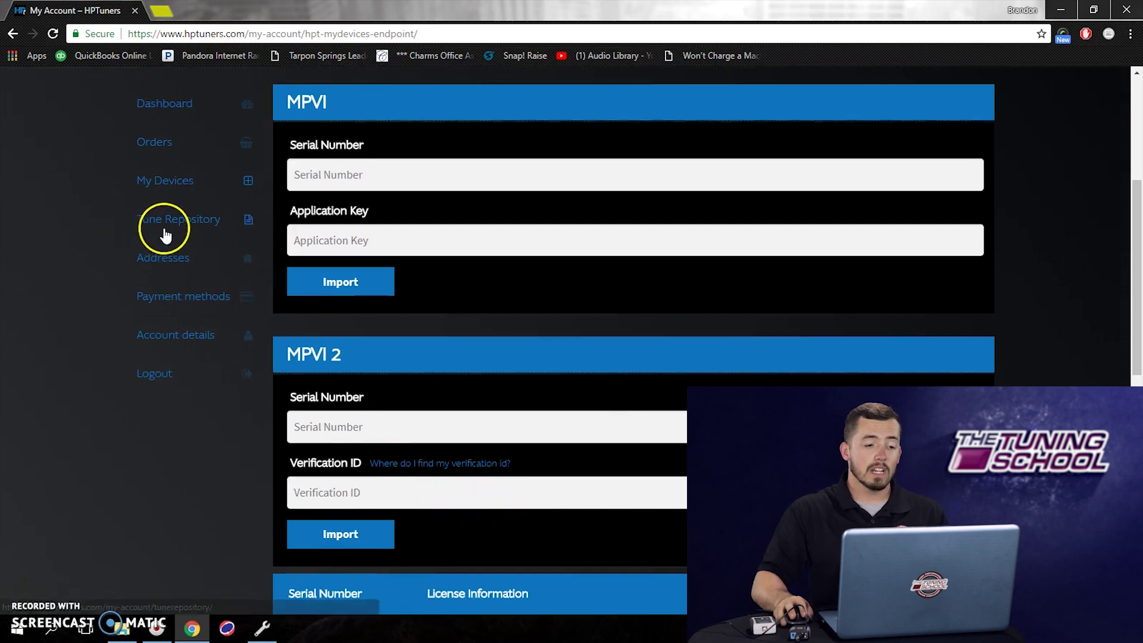
- Open Tune Repository and expand the Year list in its search form
{"action": "left_click", "coordinate": [163, 228]}
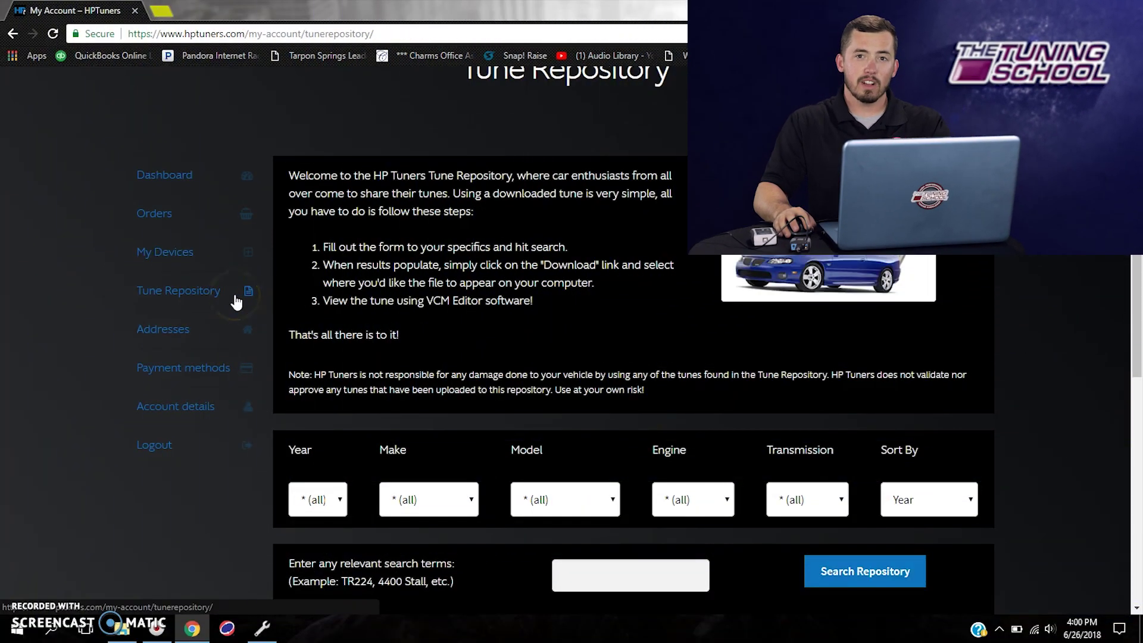
{"action": "left_click", "coordinate": [235, 302]}
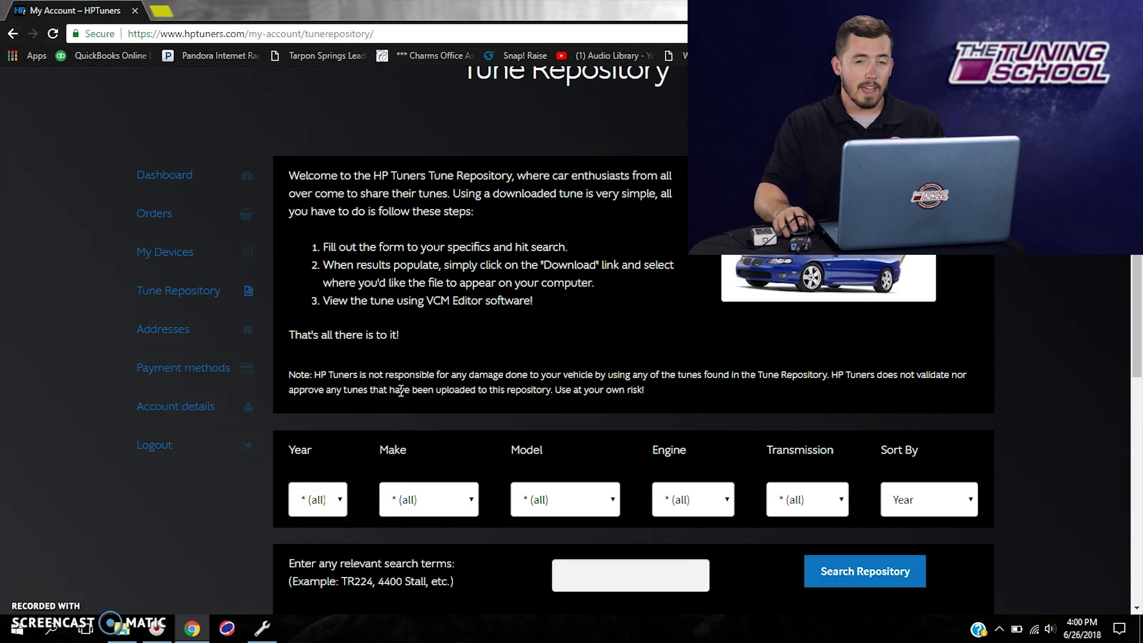
{"action": "scroll", "coordinate": [291, 461], "scroll_direction": "down", "scroll_amount": 1}
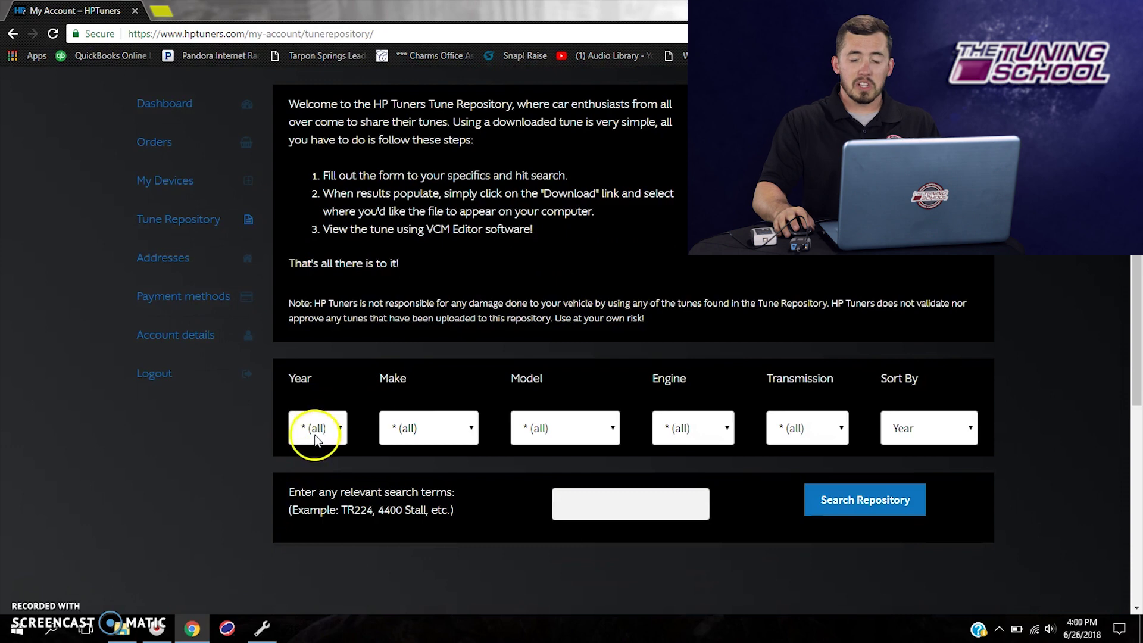
{"action": "left_click", "coordinate": [315, 439]}
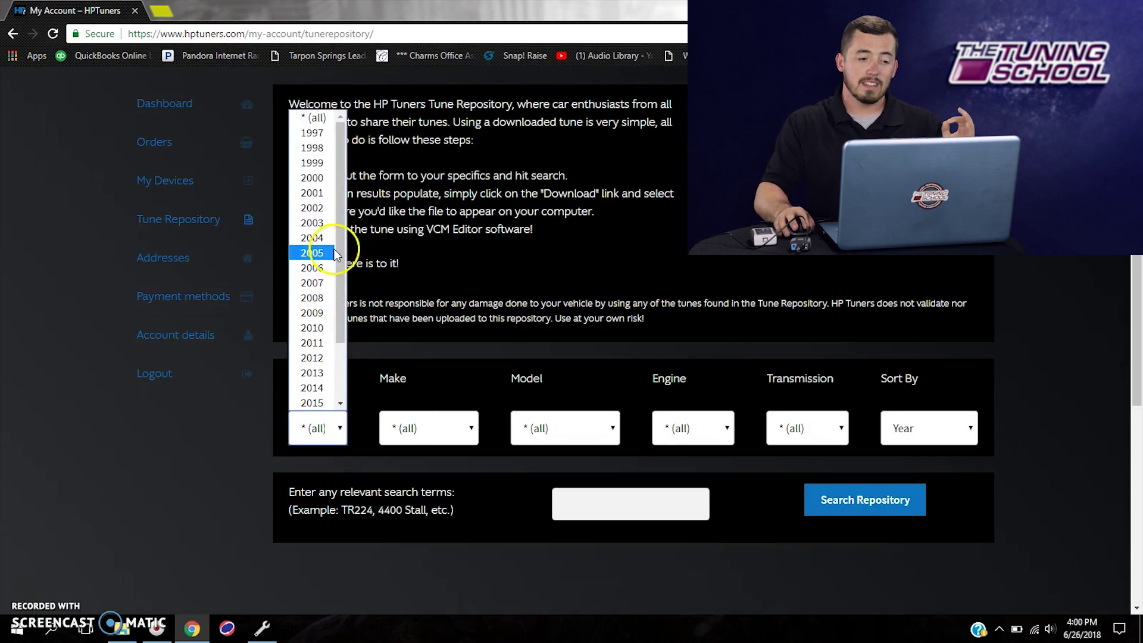
- Set the Tune Repository filters to year 2004, make Chevrolet and model Silverado
{"action": "left_click", "coordinate": [312, 239]}
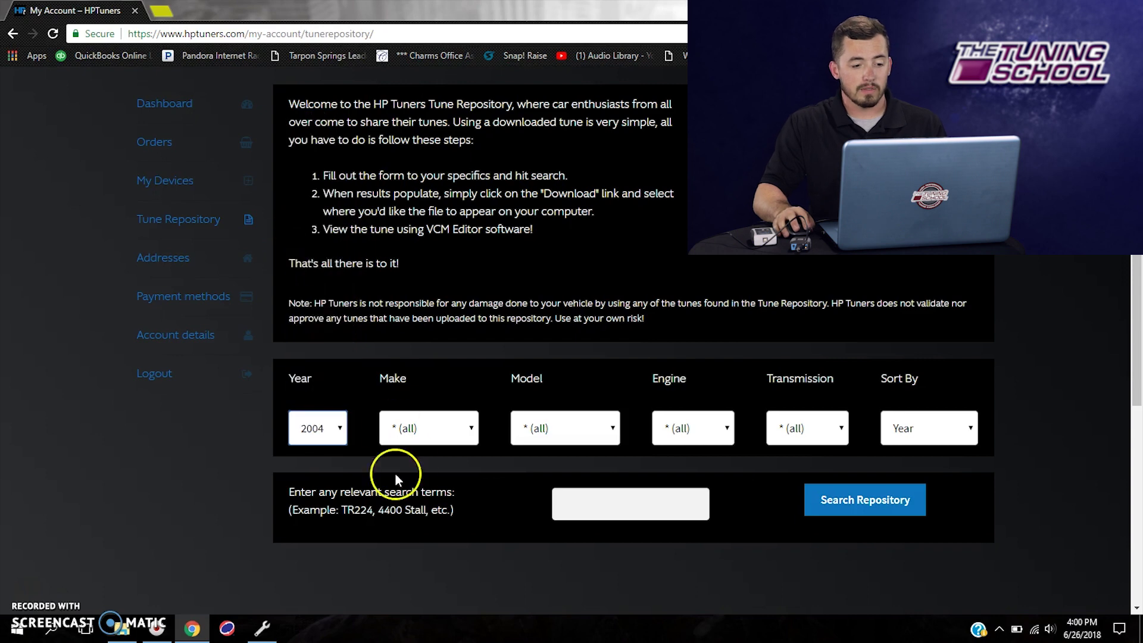
{"action": "left_click", "coordinate": [423, 427]}
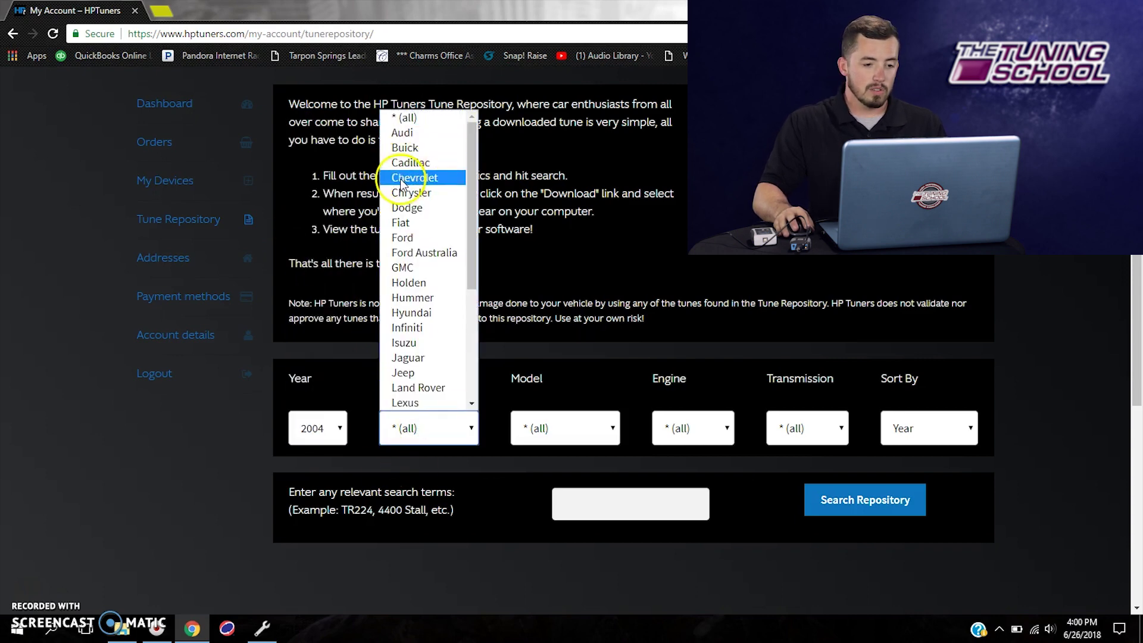
{"action": "left_click", "coordinate": [419, 177]}
{"action": "left_click", "coordinate": [602, 432]}
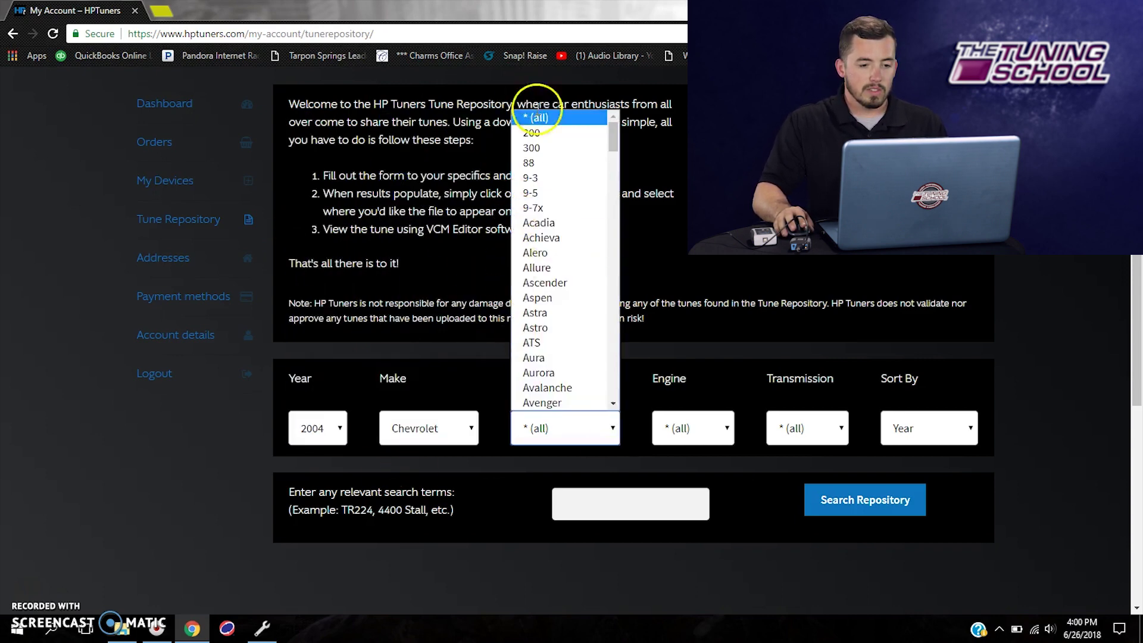
{"action": "scroll", "coordinate": [539, 292], "scroll_direction": "down", "scroll_amount": 3}
{"action": "scroll", "coordinate": [539, 292], "scroll_direction": "down", "scroll_amount": 15}
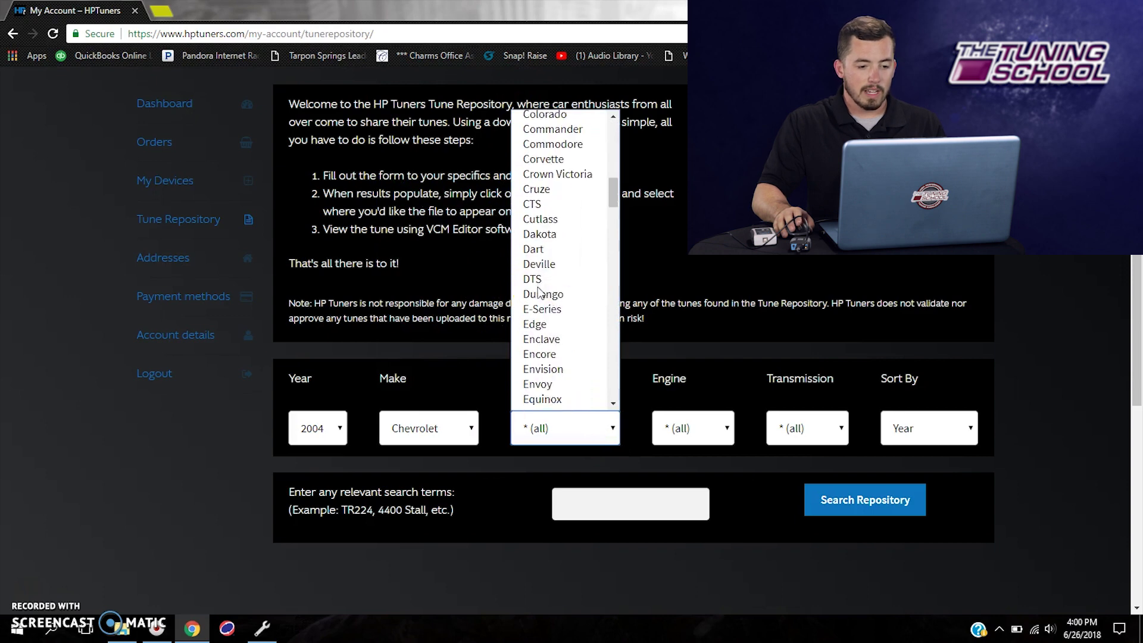
{"action": "scroll", "coordinate": [539, 291], "scroll_direction": "down", "scroll_amount": 20}
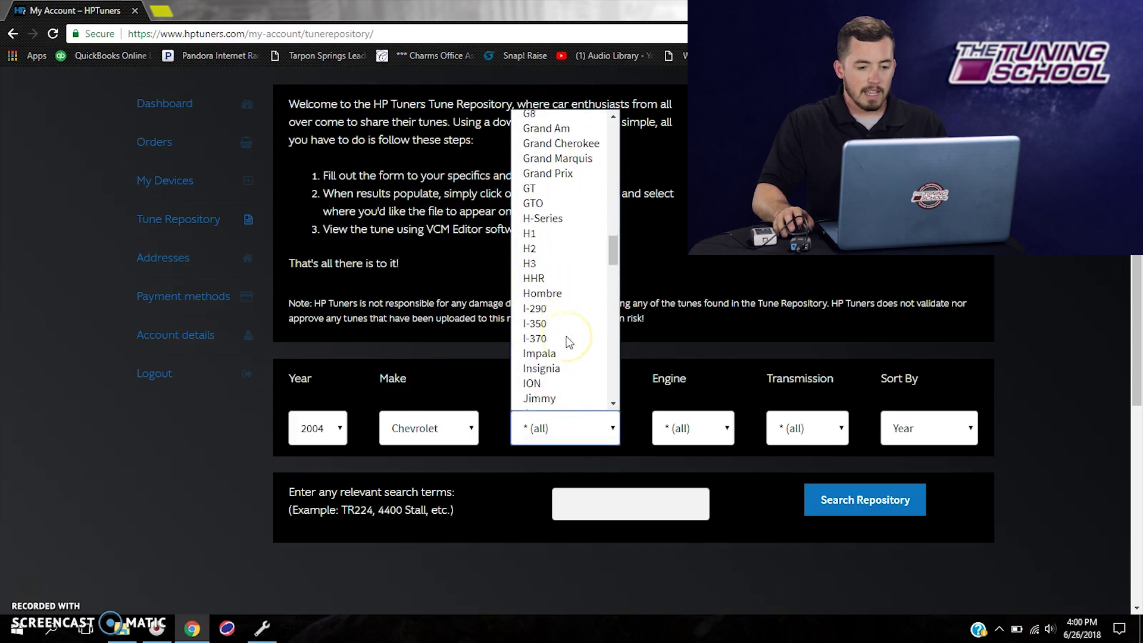
{"action": "scroll", "coordinate": [560, 297], "scroll_direction": "down", "scroll_amount": 10}
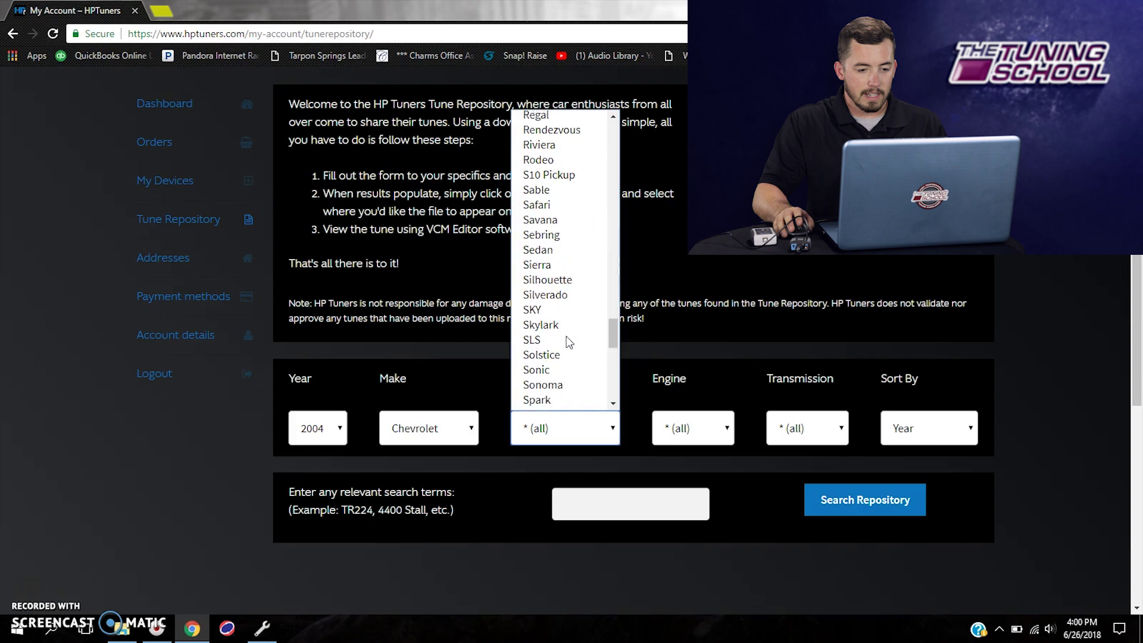
{"action": "left_click", "coordinate": [552, 256]}
{"action": "scroll", "coordinate": [539, 289], "scroll_direction": "up", "scroll_amount": 4}
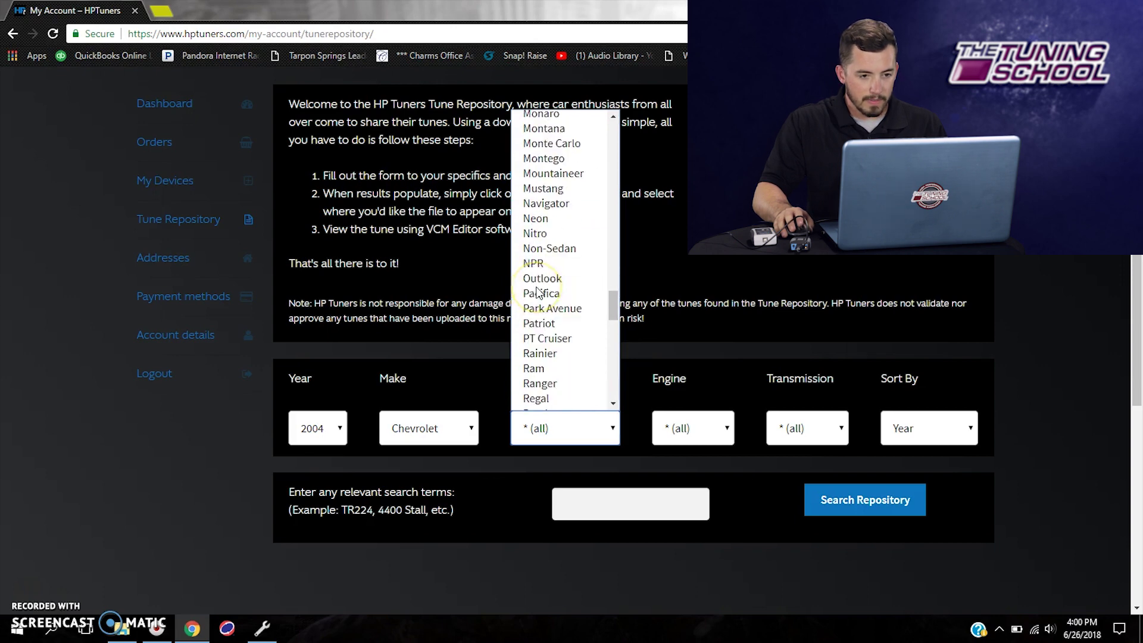
{"action": "scroll", "coordinate": [538, 290], "scroll_direction": "down", "scroll_amount": 4}
{"action": "scroll", "coordinate": [554, 238], "scroll_direction": "down", "scroll_amount": 6}
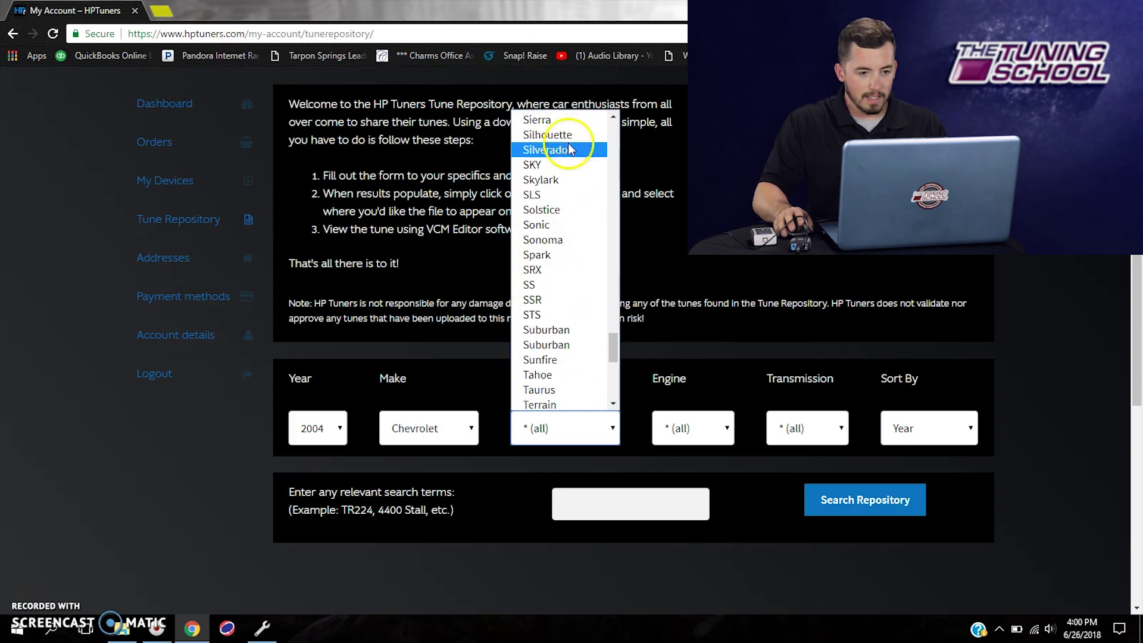
{"action": "left_click", "coordinate": [569, 156]}
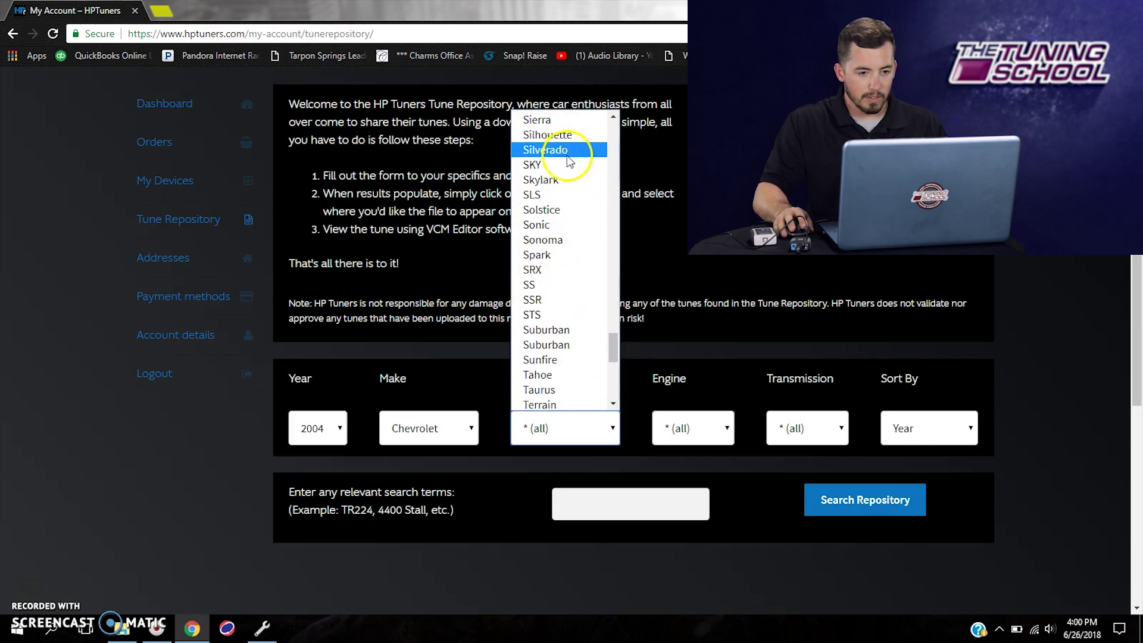
- Choose the 4.8 V8 engine and Automatic transmission, keep sorting by Year, and search
{"action": "left_click", "coordinate": [706, 437]}
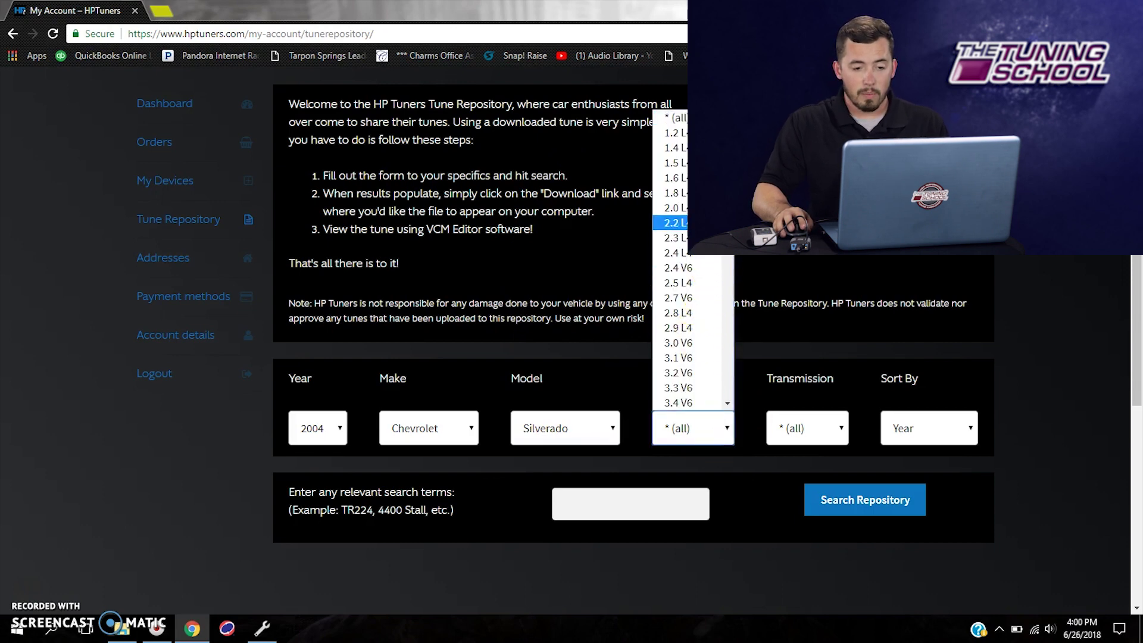
{"action": "left_click", "coordinate": [702, 434]}
{"action": "left_click", "coordinate": [703, 433]}
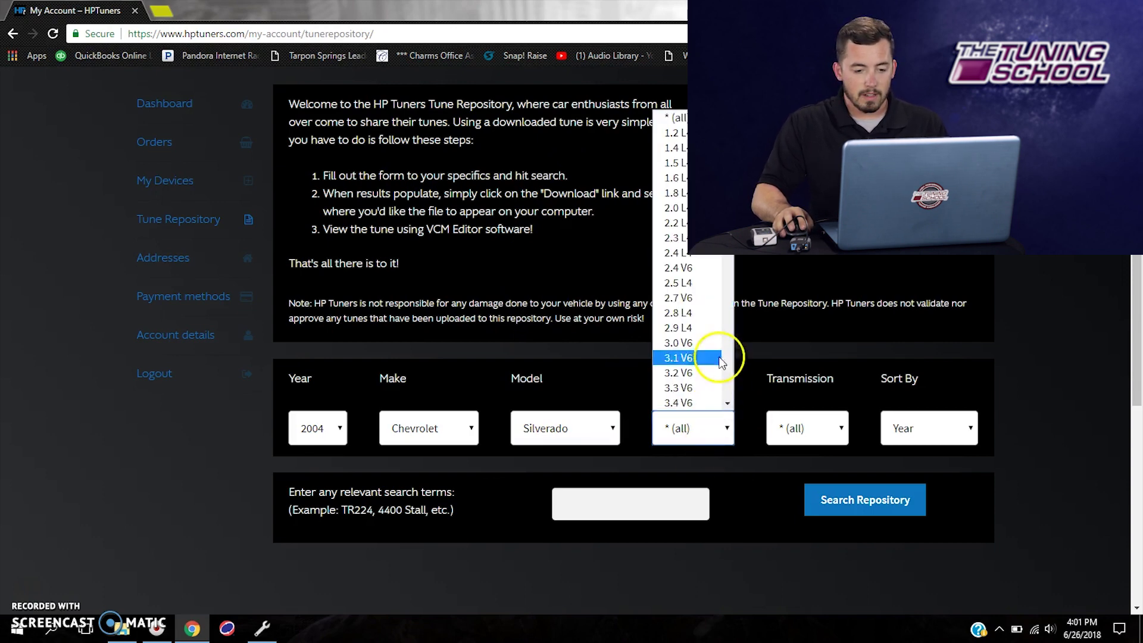
{"action": "scroll", "coordinate": [732, 273], "scroll_direction": "down", "scroll_amount": 5}
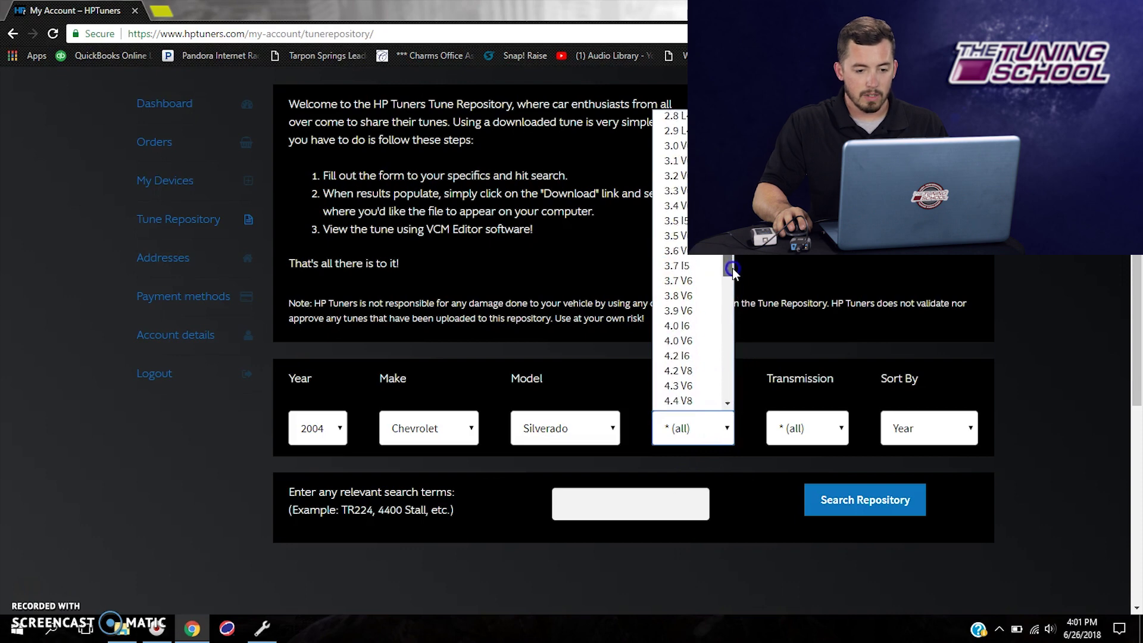
{"action": "scroll", "coordinate": [732, 273], "scroll_direction": "down", "scroll_amount": 2}
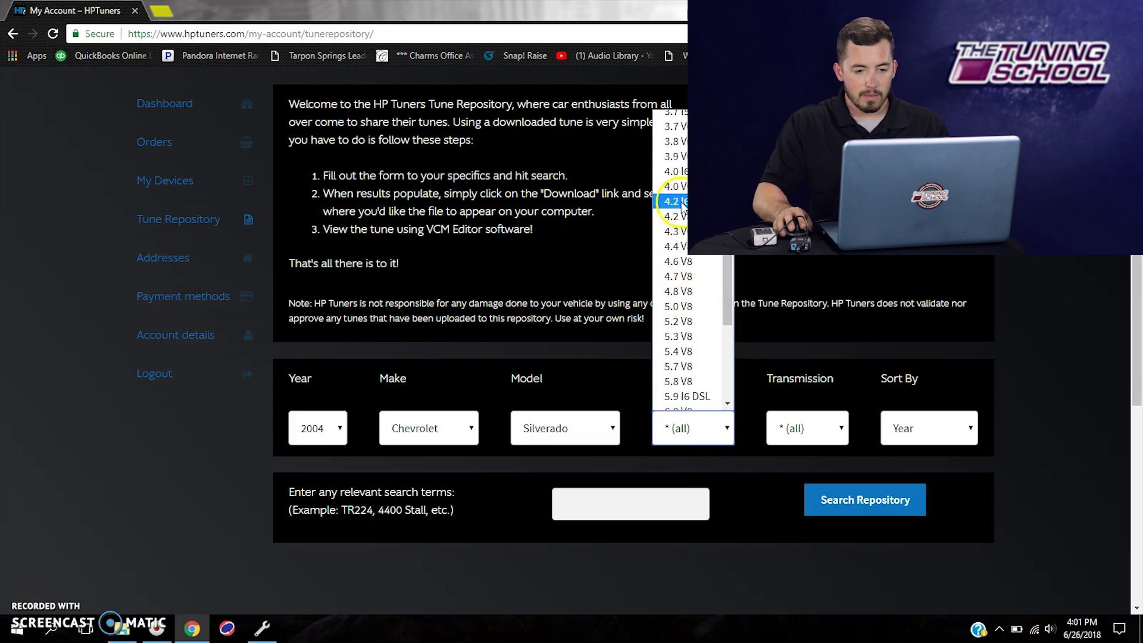
{"action": "left_click", "coordinate": [684, 291]}
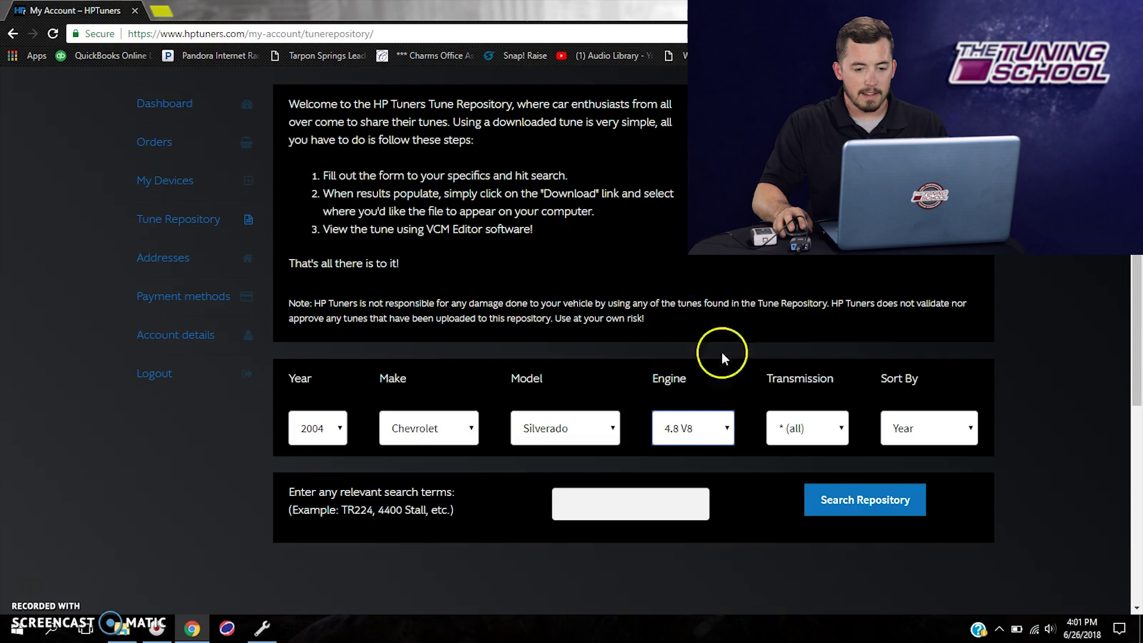
{"action": "left_click", "coordinate": [811, 430]}
{"action": "left_click", "coordinate": [823, 470]}
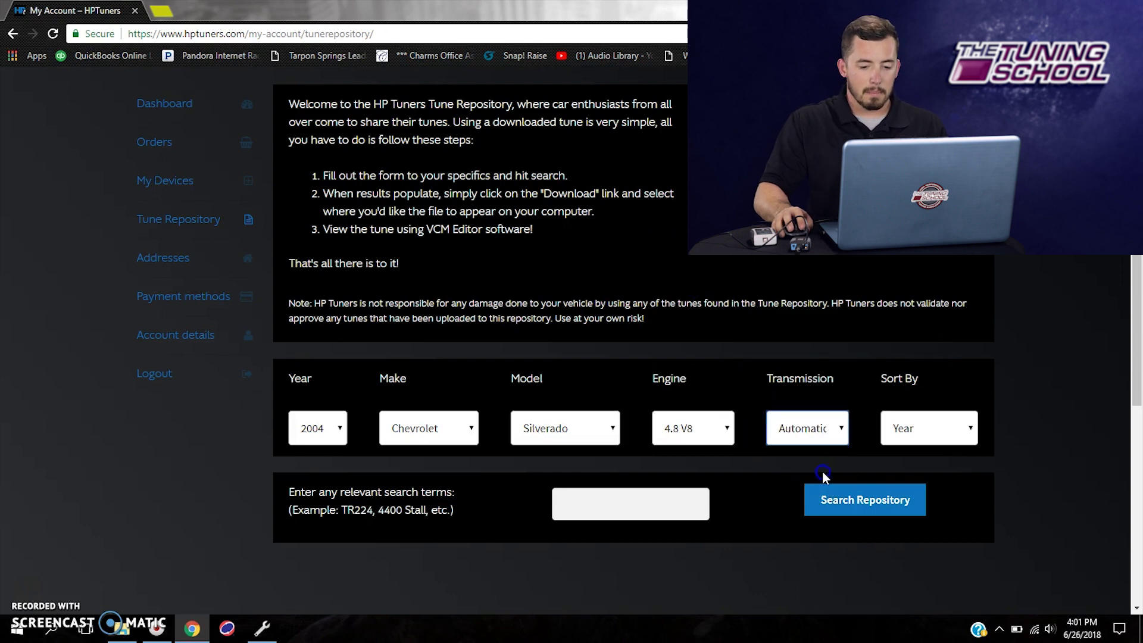
{"action": "left_click", "coordinate": [938, 434]}
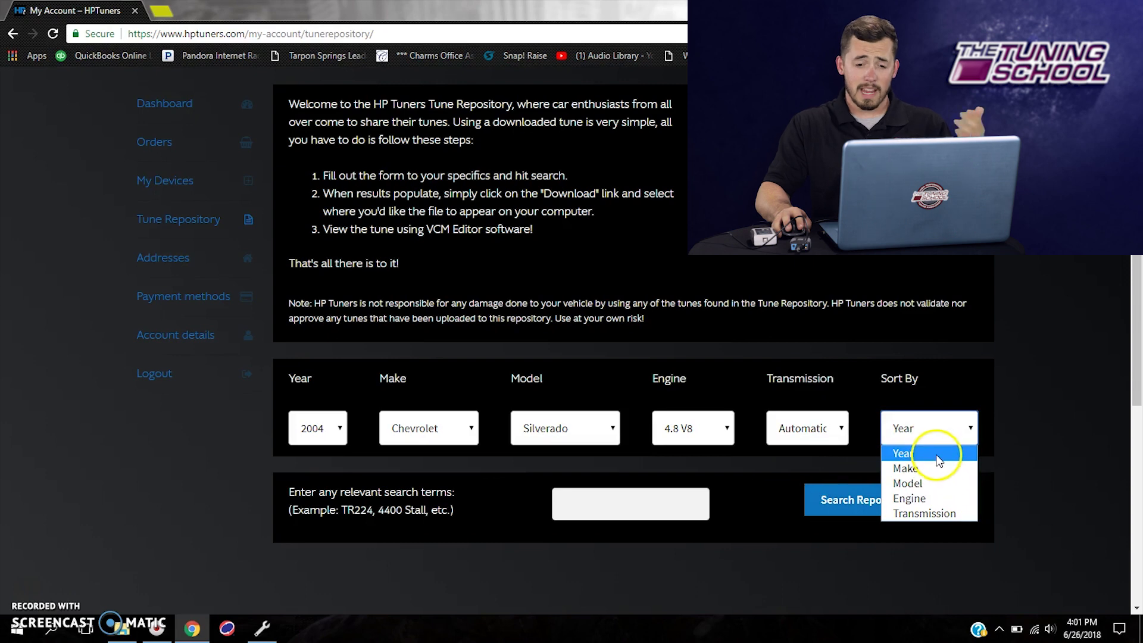
{"action": "left_click", "coordinate": [903, 430]}
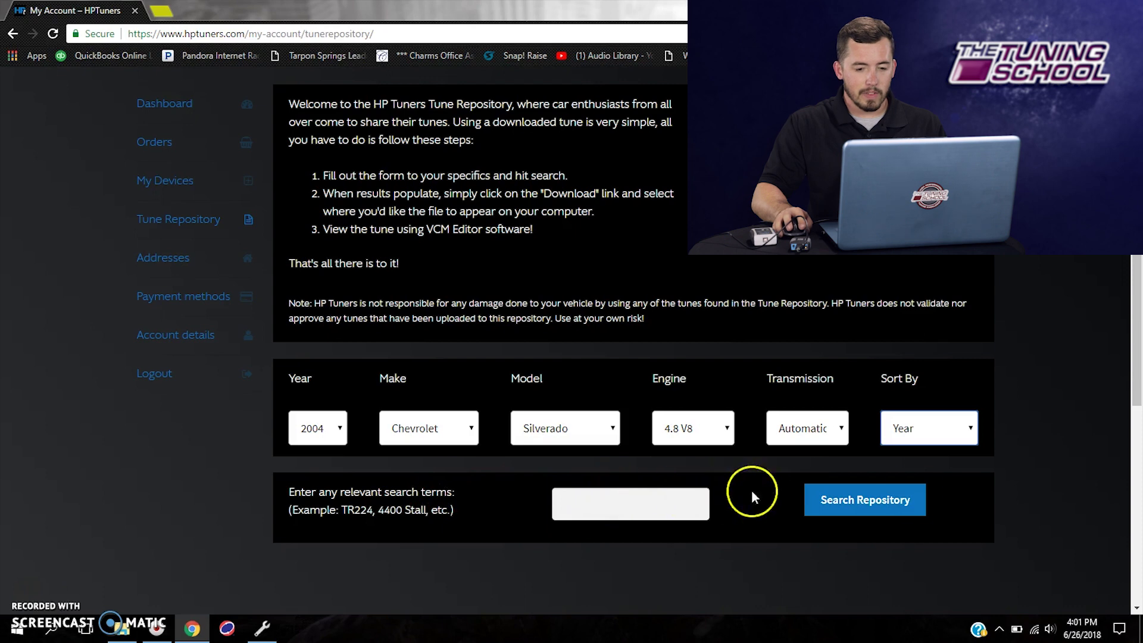
{"action": "left_click", "coordinate": [832, 503]}
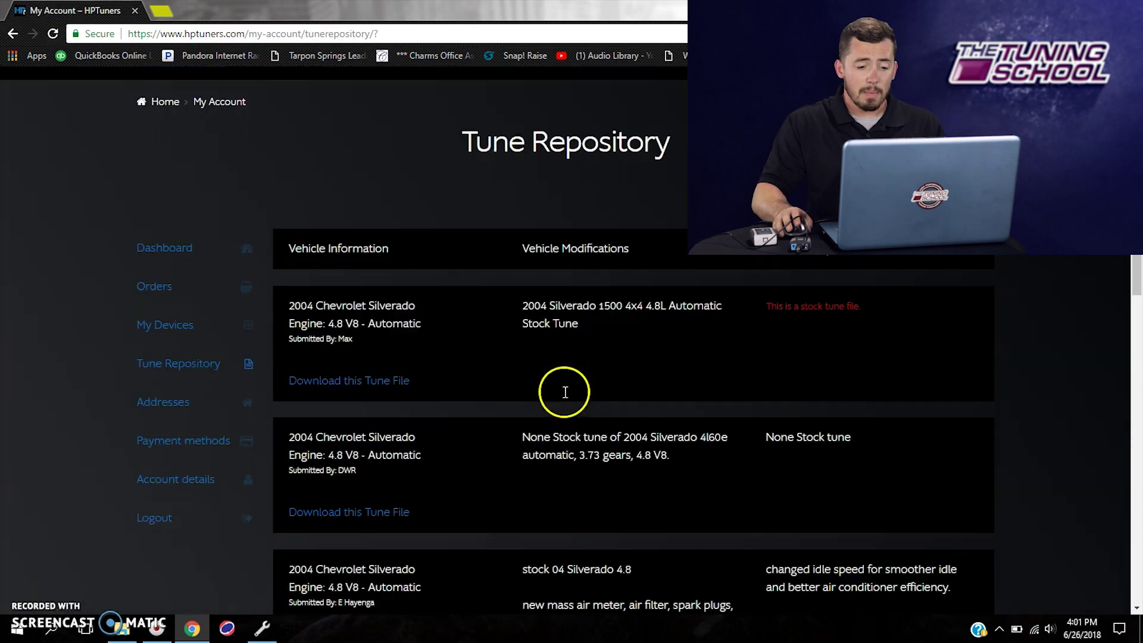
- Scroll through the four 2004 Silverado 4.8 V8 Automatic results to find the saved OEM stock tune
{"action": "left_click", "coordinate": [381, 391]}
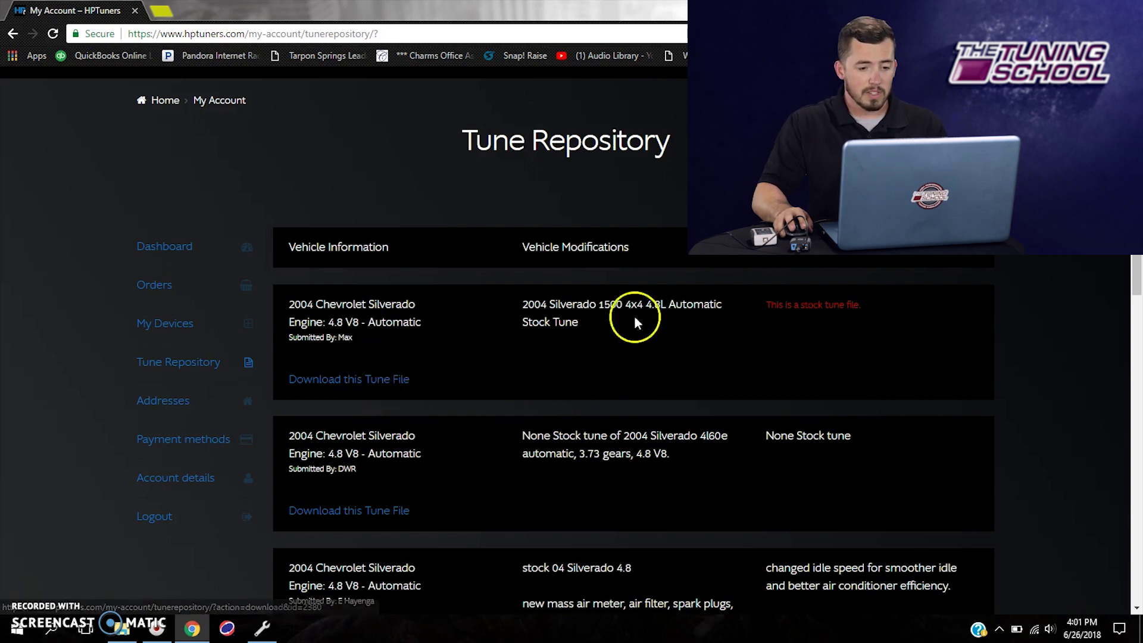
{"action": "scroll", "coordinate": [655, 334], "scroll_direction": "down", "scroll_amount": 2}
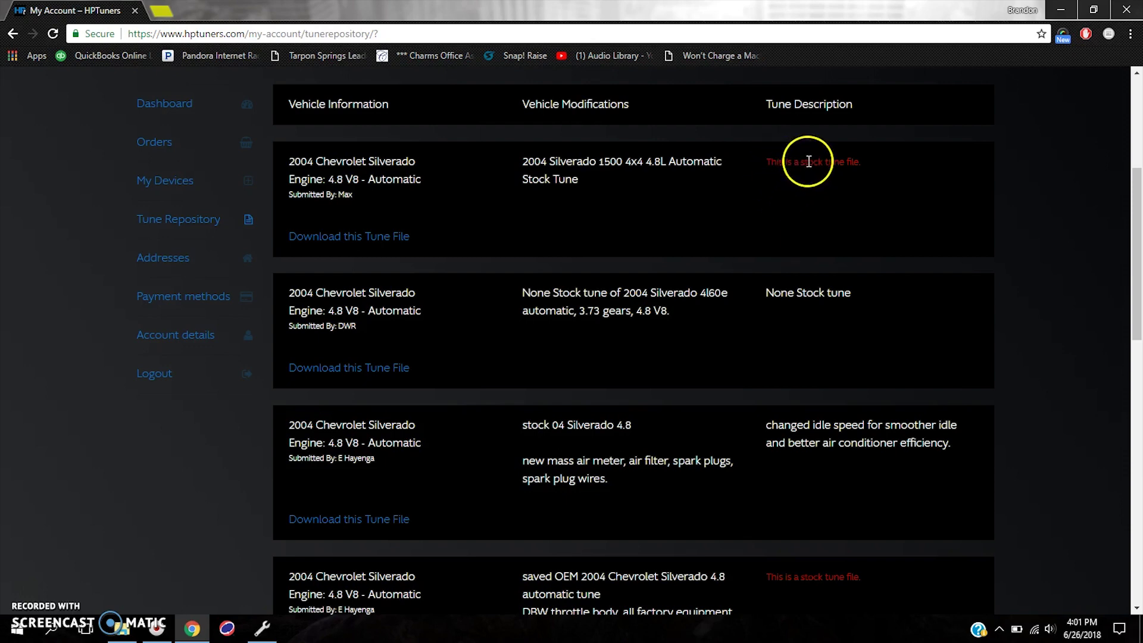
{"action": "scroll", "coordinate": [612, 273], "scroll_direction": "down", "scroll_amount": 2}
{"action": "scroll", "coordinate": [613, 332], "scroll_direction": "down", "scroll_amount": 1}
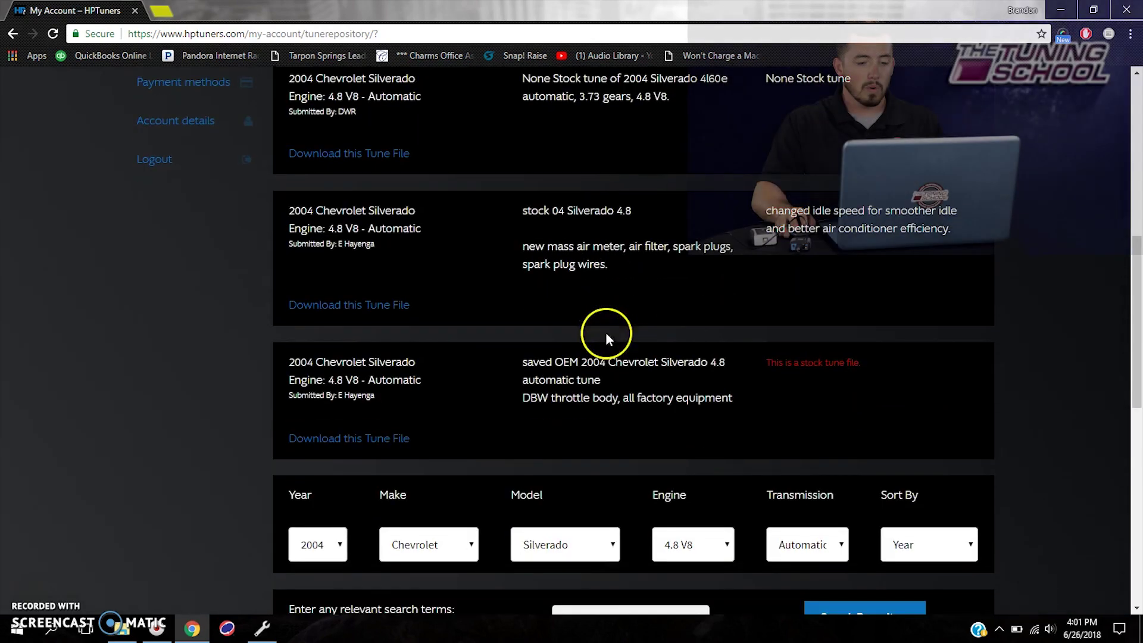
{"action": "scroll", "coordinate": [577, 420], "scroll_direction": "down", "scroll_amount": 1}
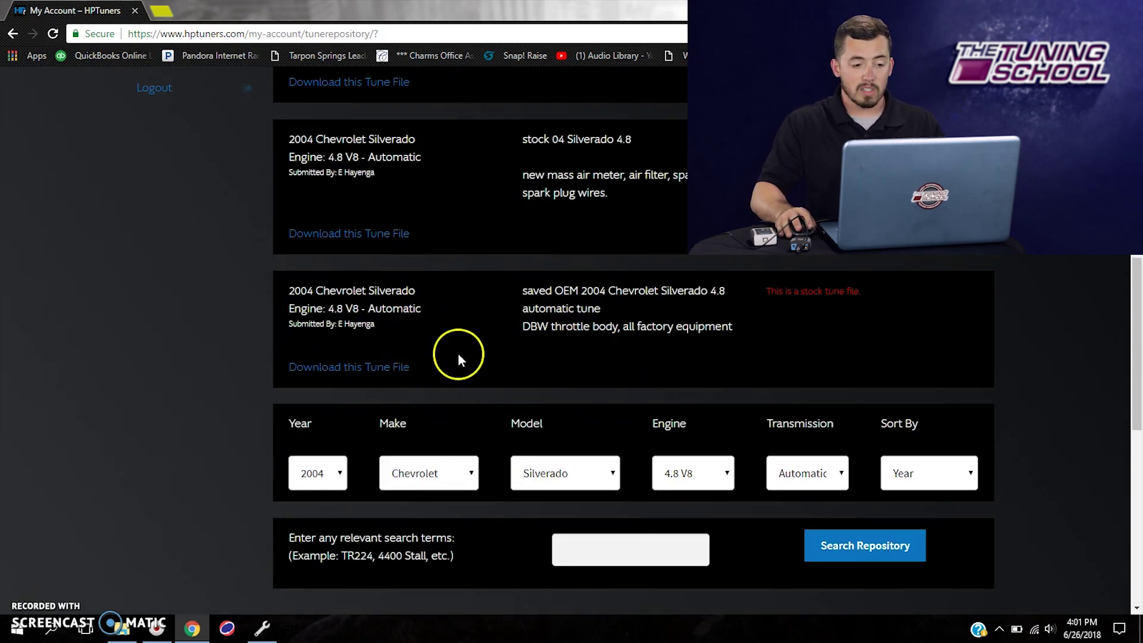
- Accept the disclaimer and download the OEM stock tune file 1466587256.hpt
{"action": "left_click", "coordinate": [394, 368]}
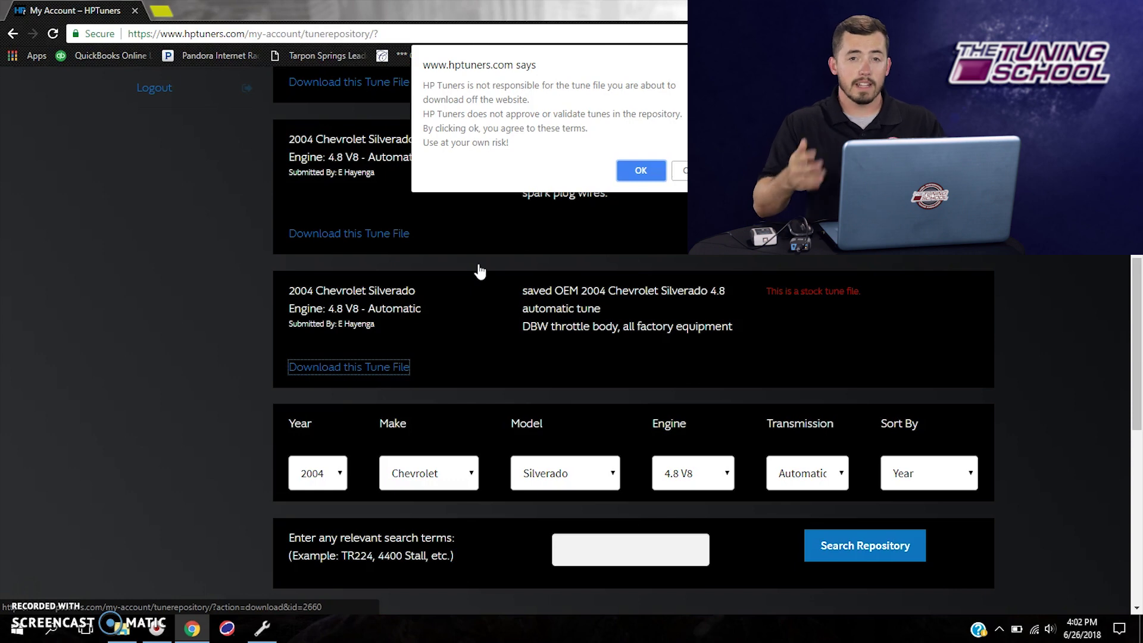
{"action": "left_click", "coordinate": [653, 170]}
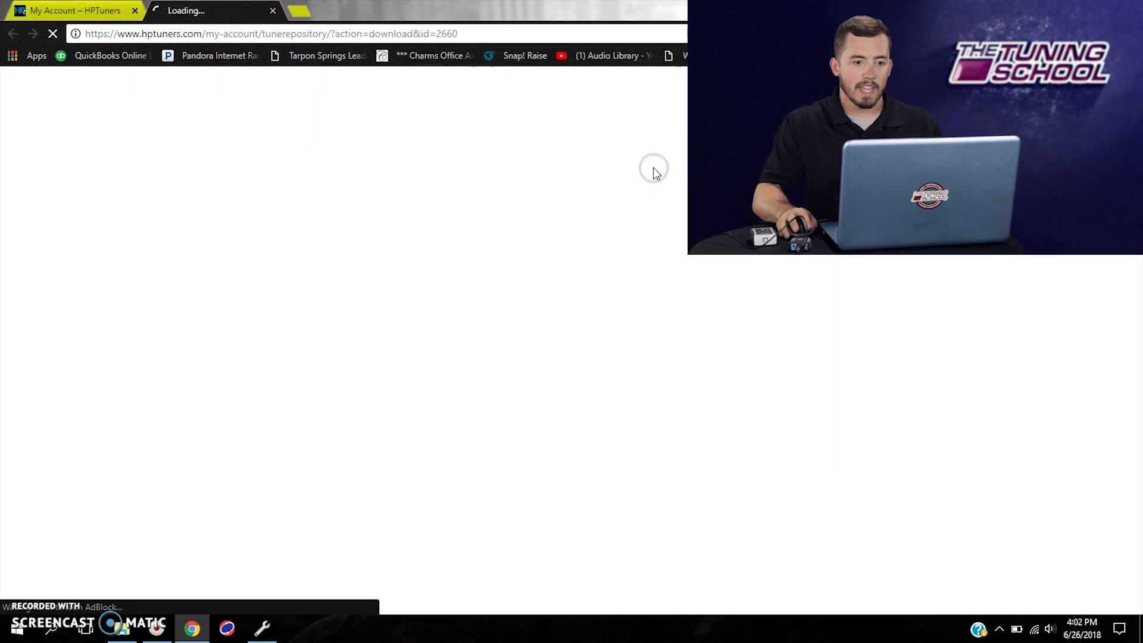
{"action": "left_click", "coordinate": [594, 300]}
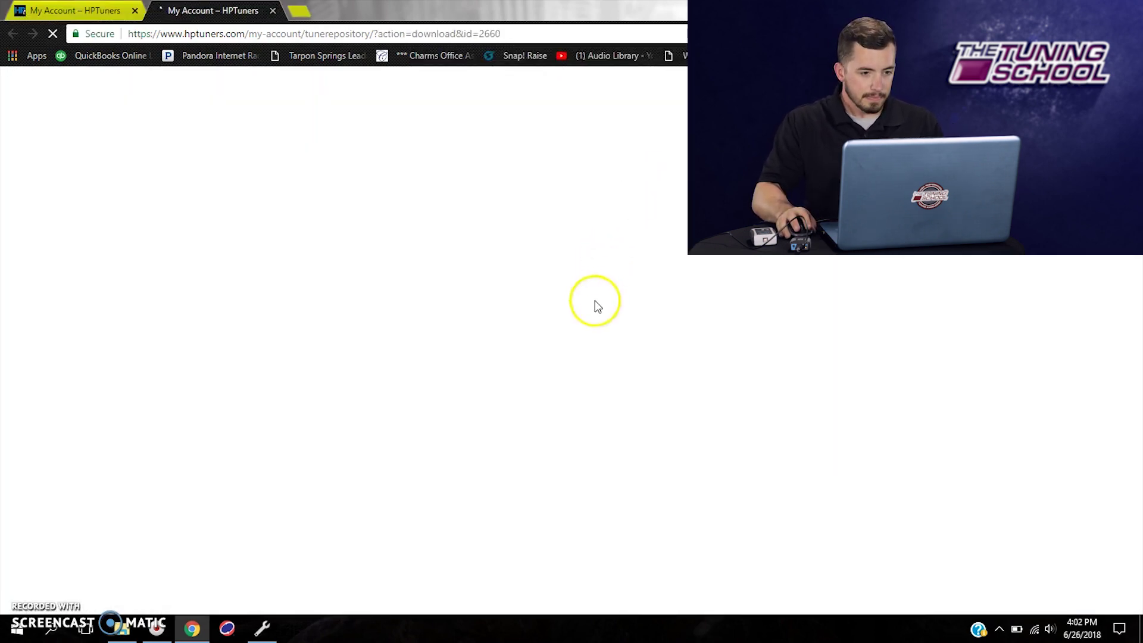
{"action": "left_click", "coordinate": [547, 319]}
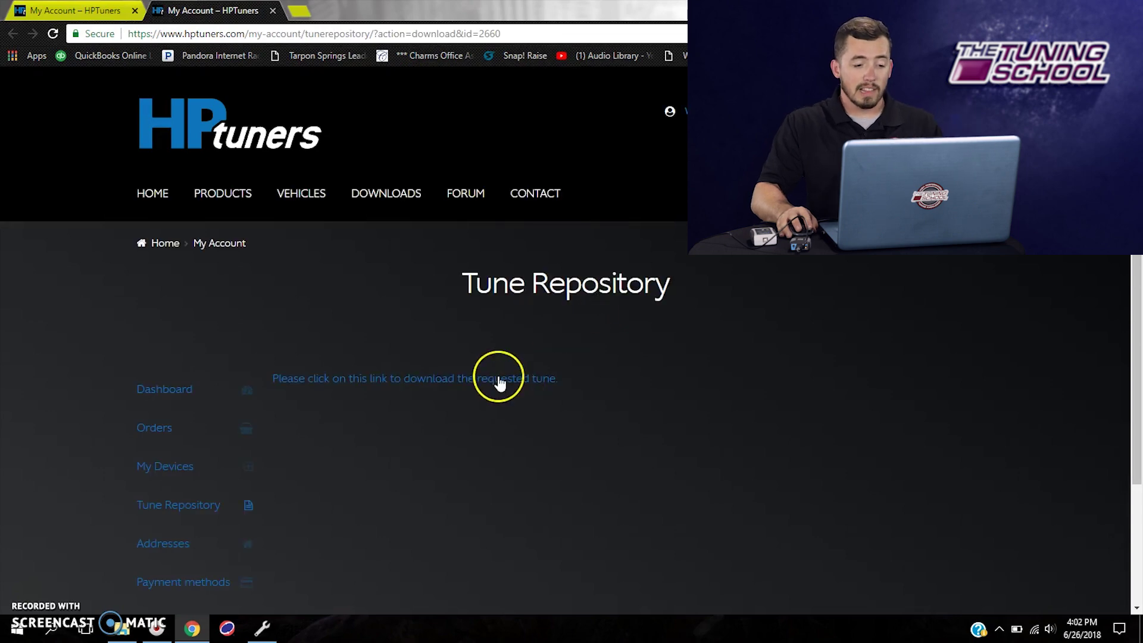
{"action": "left_click", "coordinate": [419, 382]}
{"action": "left_click", "coordinate": [419, 382]}
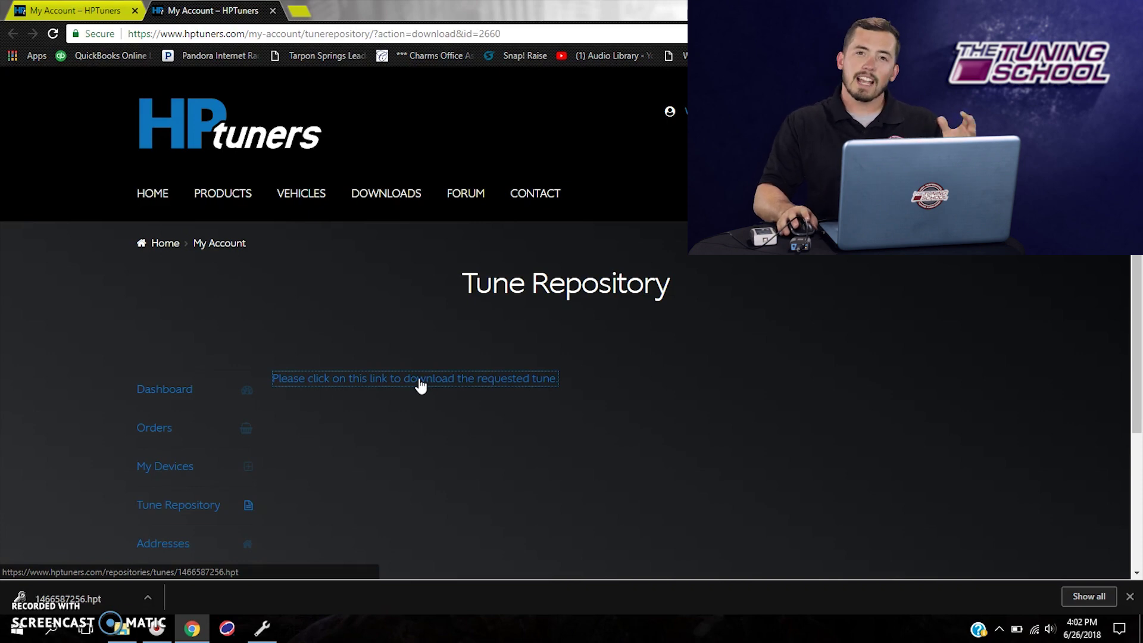
- Save the tune link to Downloads under the file name '04 Silverado Stock'
{"action": "right_click", "coordinate": [420, 384]}
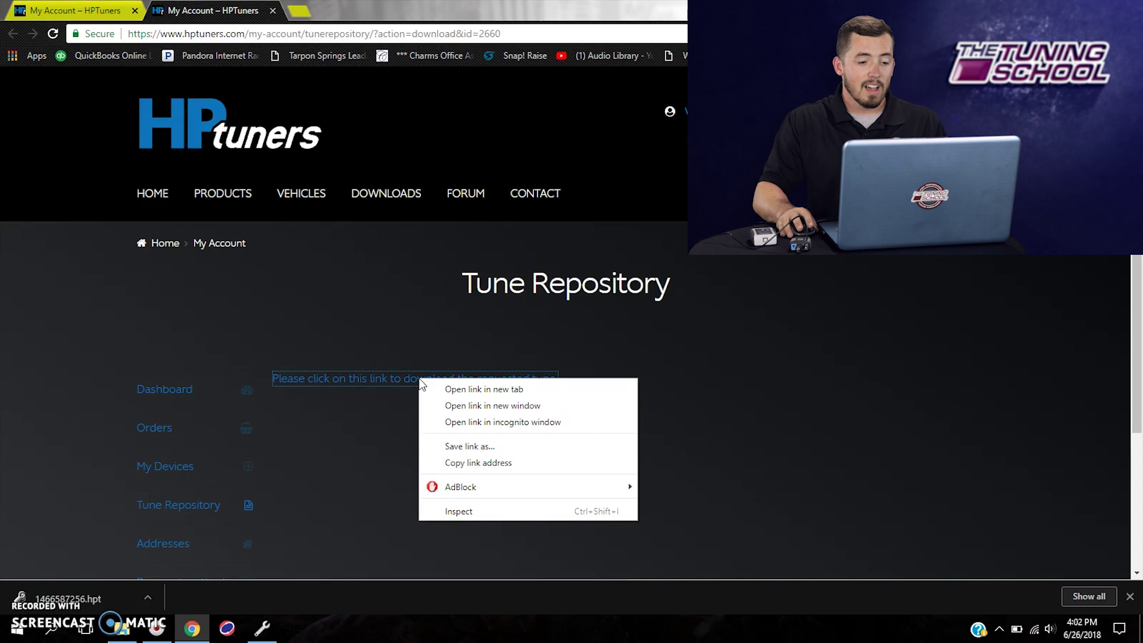
{"action": "left_click", "coordinate": [455, 447]}
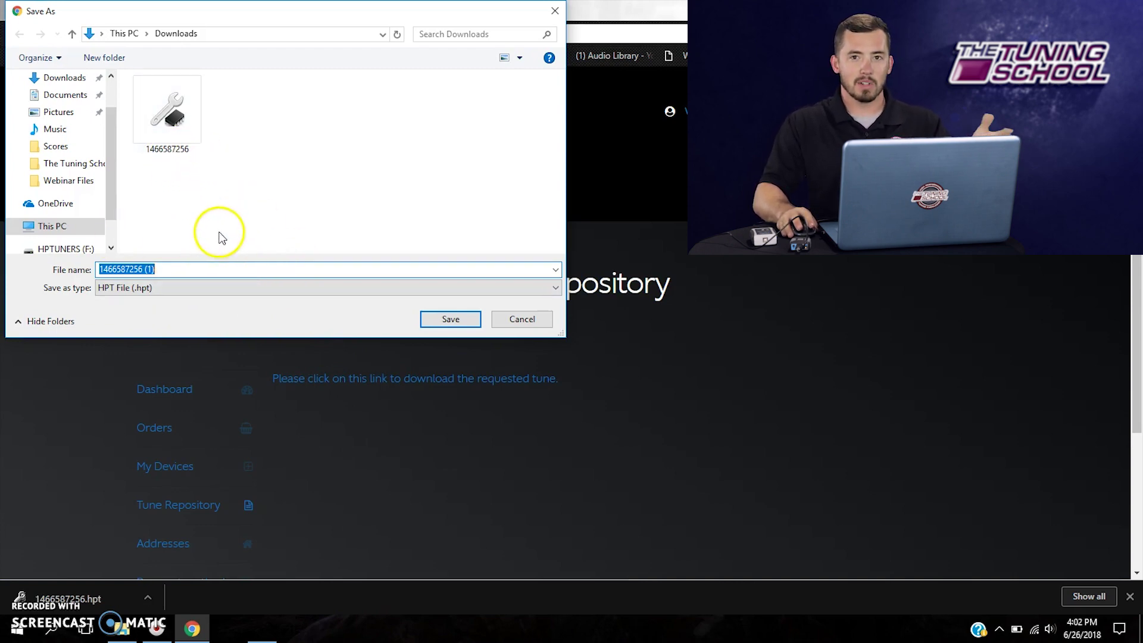
{"action": "key", "text": "BackSpace"}
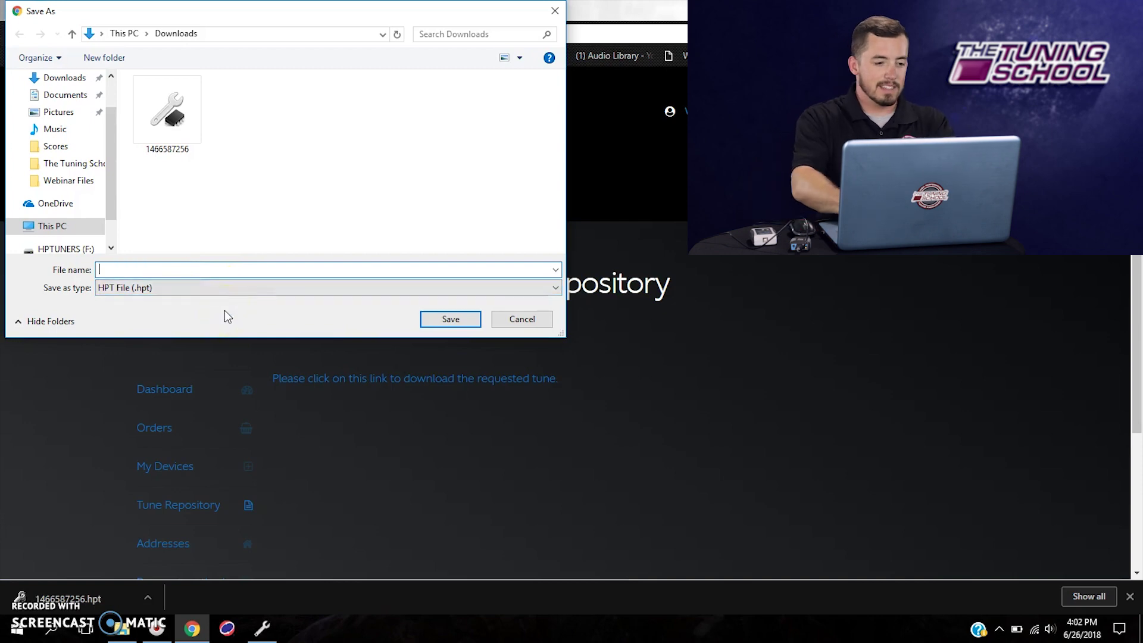
{"action": "type", "text": "04 Silverado Stock"}
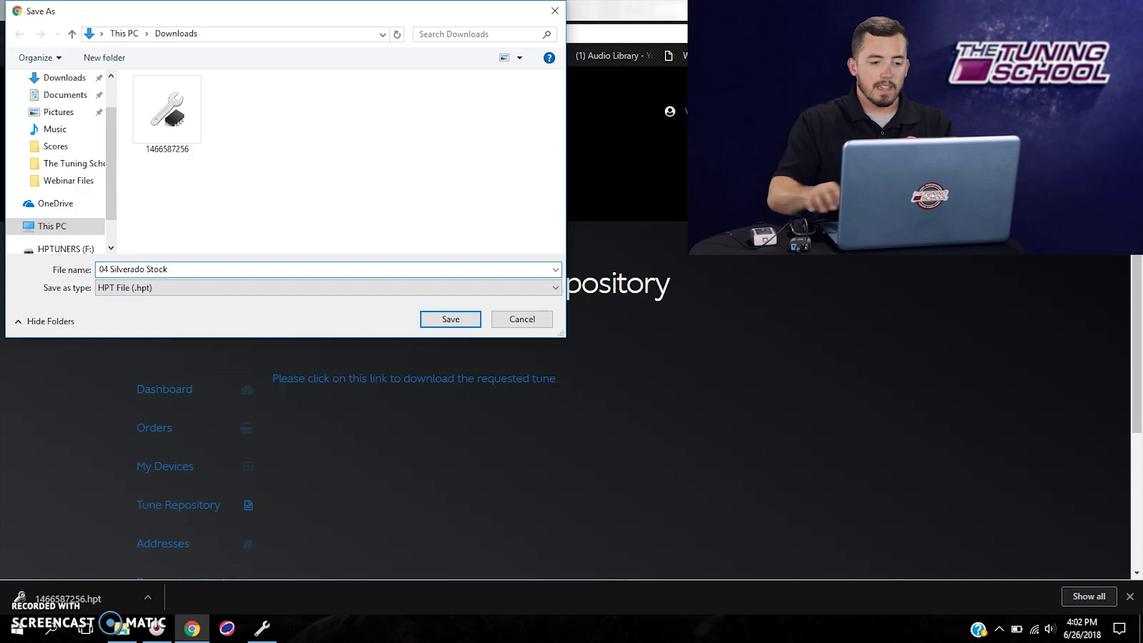
{"action": "left_click", "coordinate": [431, 319]}
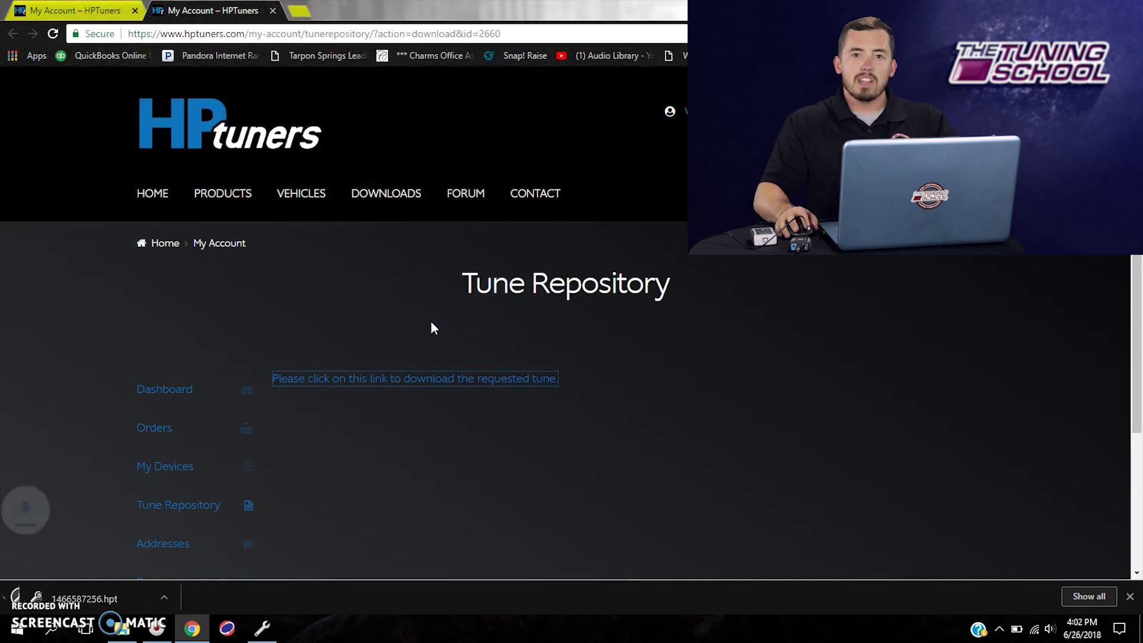